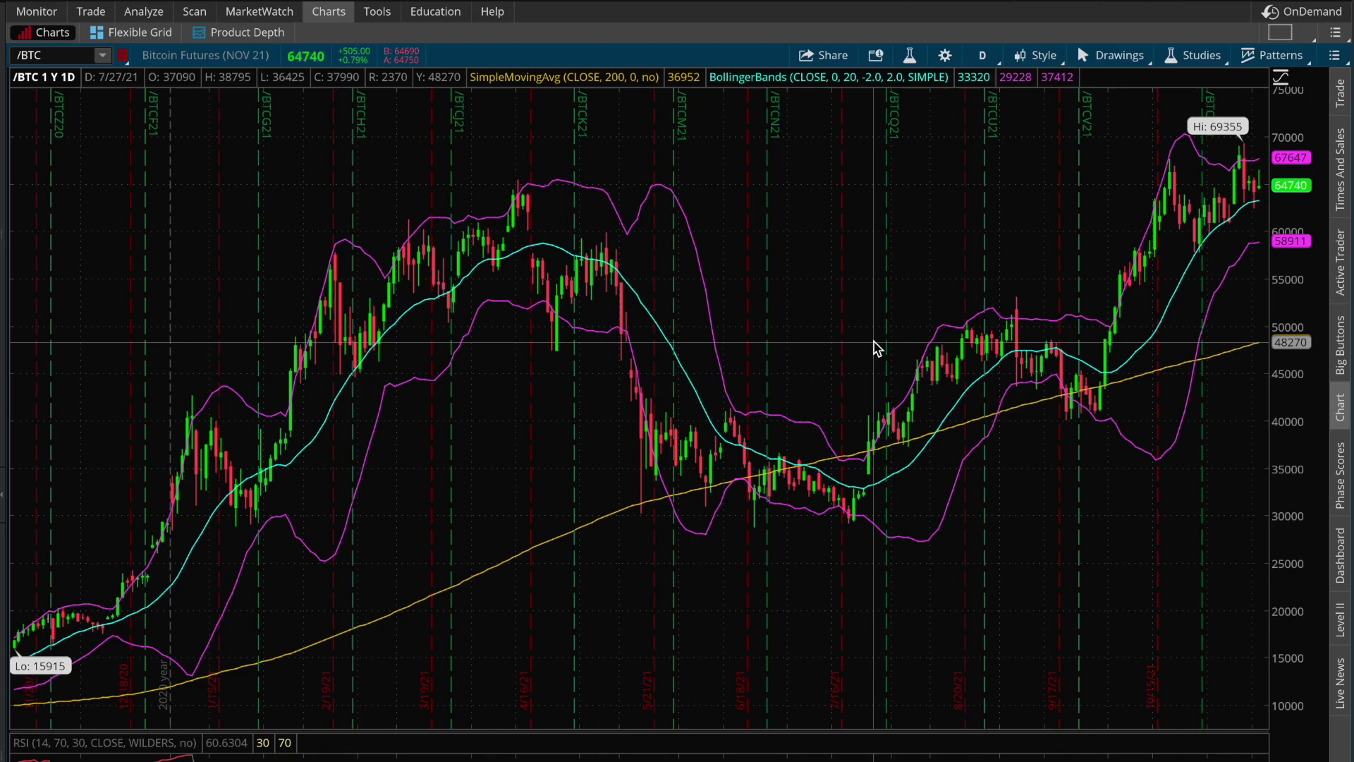
Show the trade page for /BTC and review the listed futures contracts through the DEC 22 expiration.
left_click(91, 12)
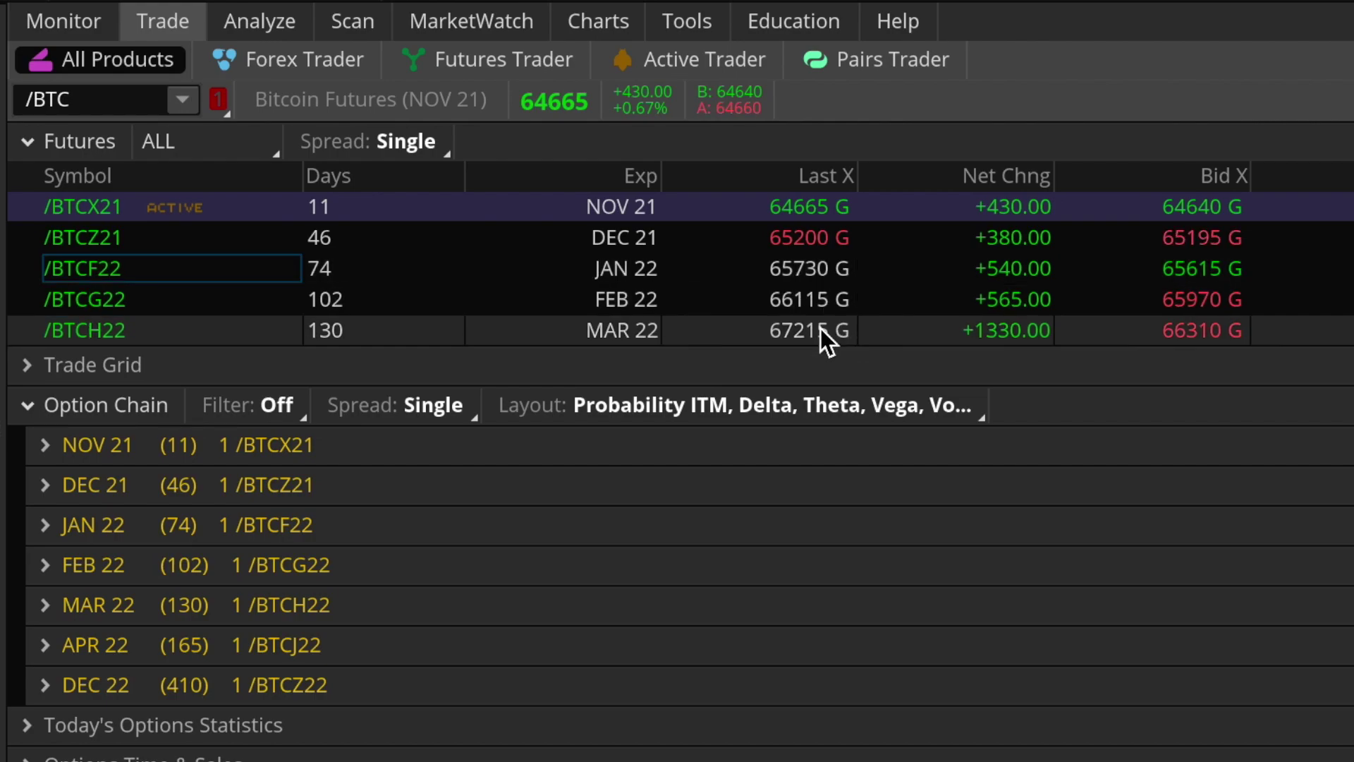
scroll(819, 328, "down", 2)
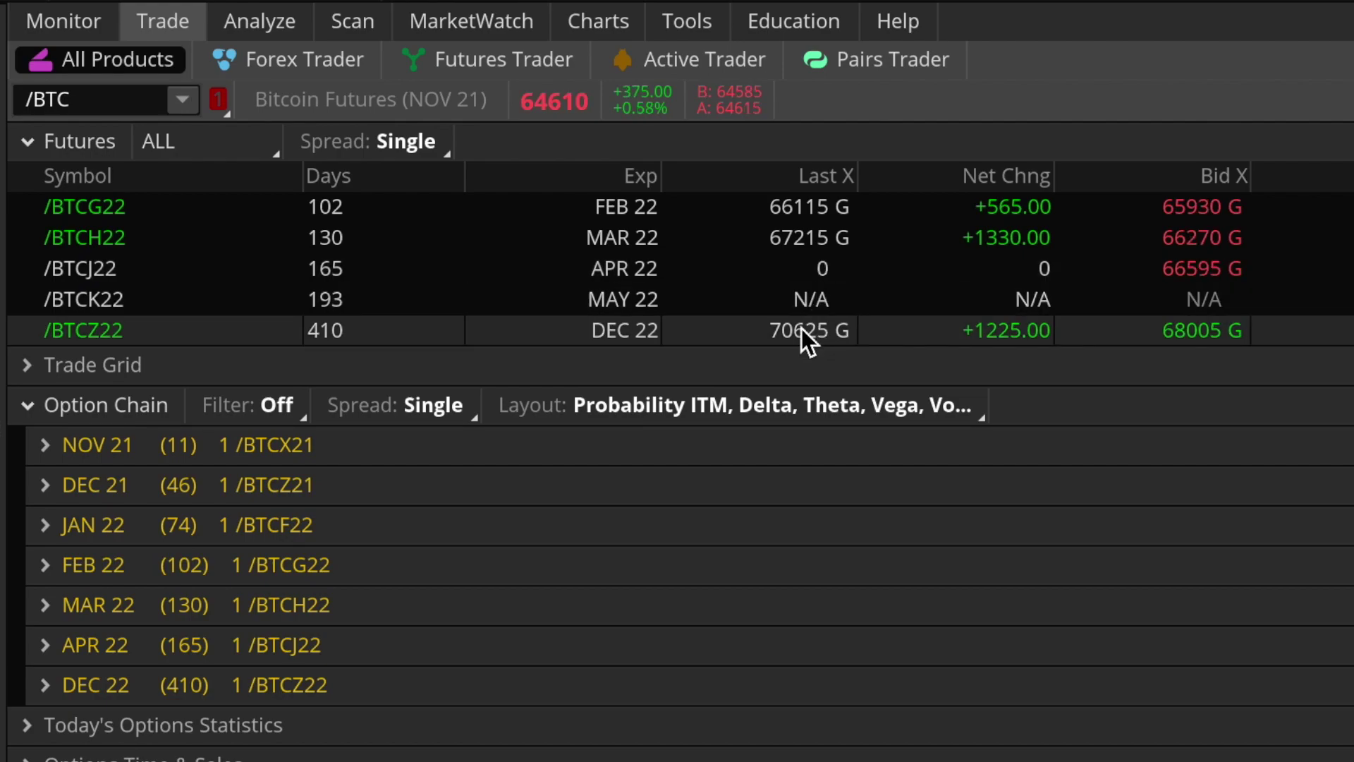
scroll(801, 328, "up", 3)
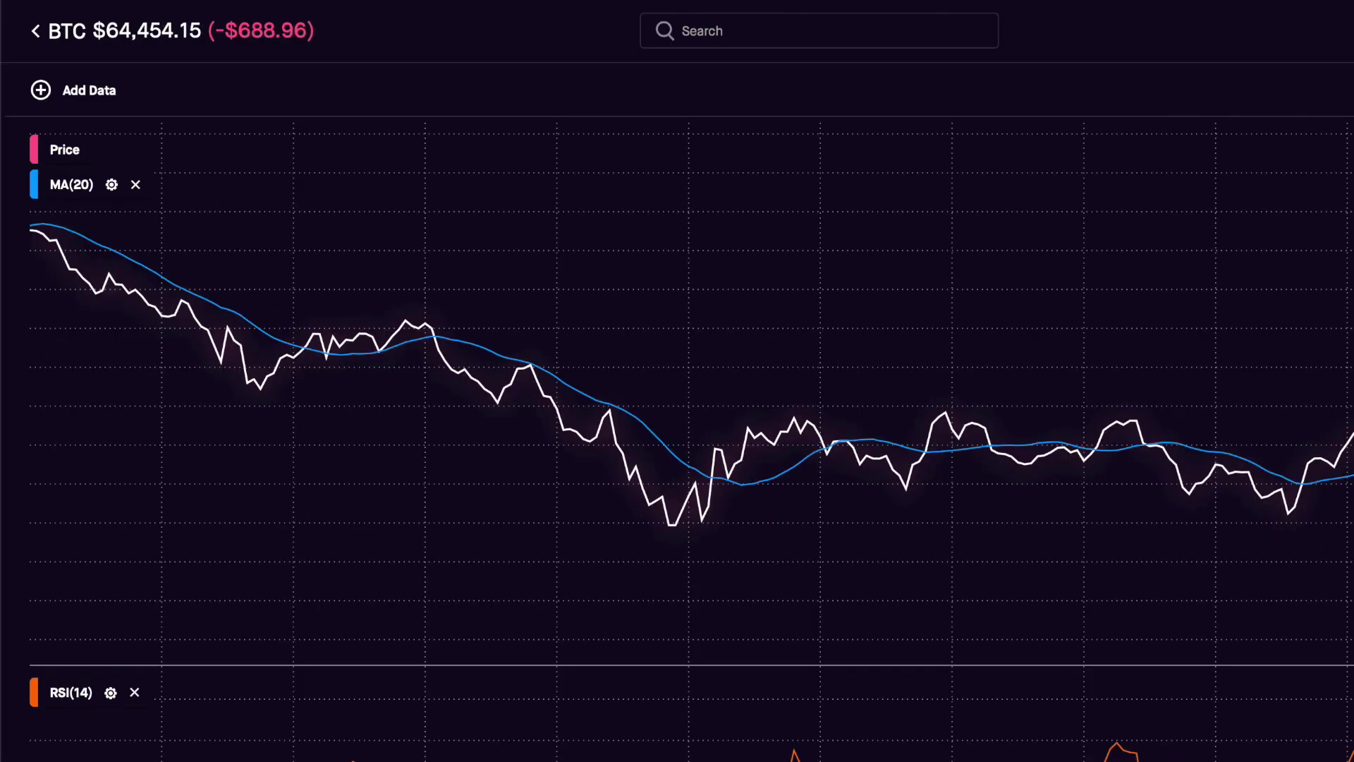
Open the Calculator and move its window up over the BTC price chart.
key("super+space")
type("calc")
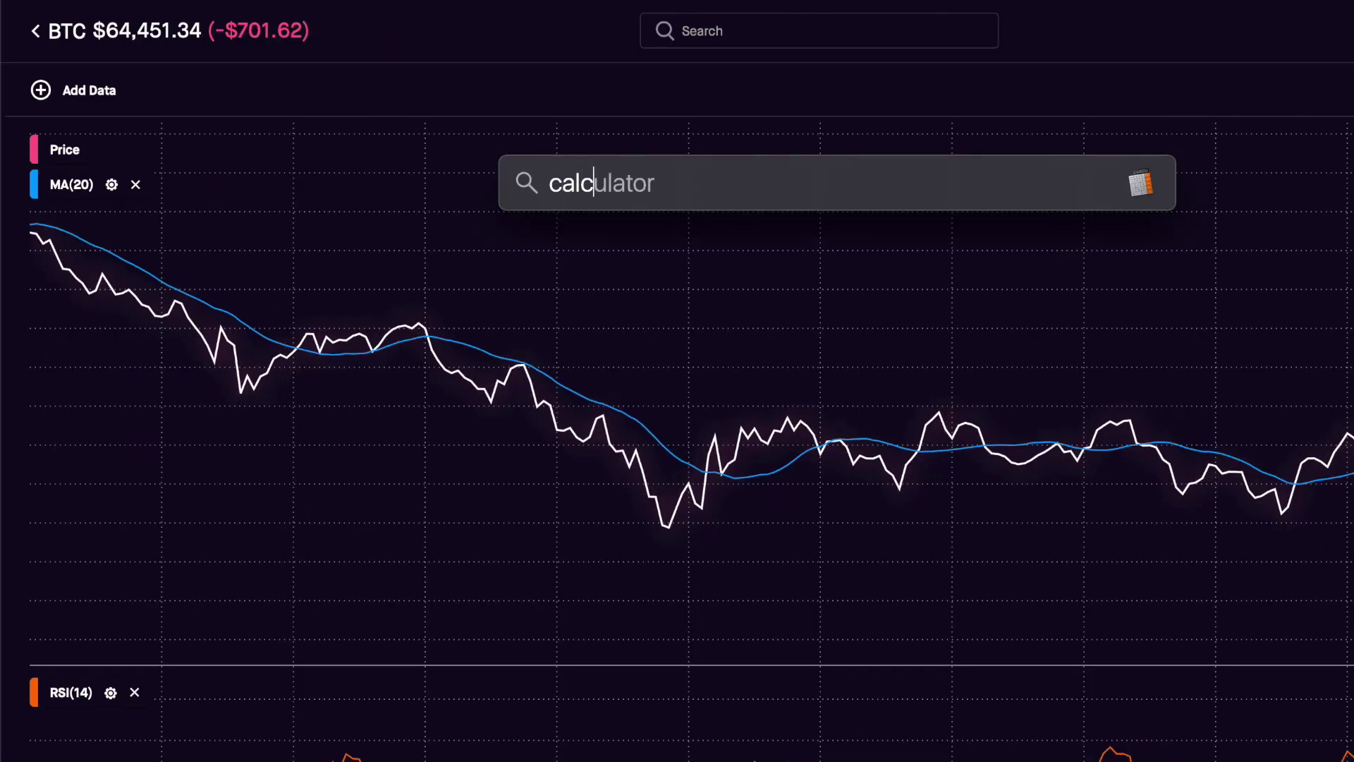
key("Return")
left_click_drag(778, 490, 532, 116)
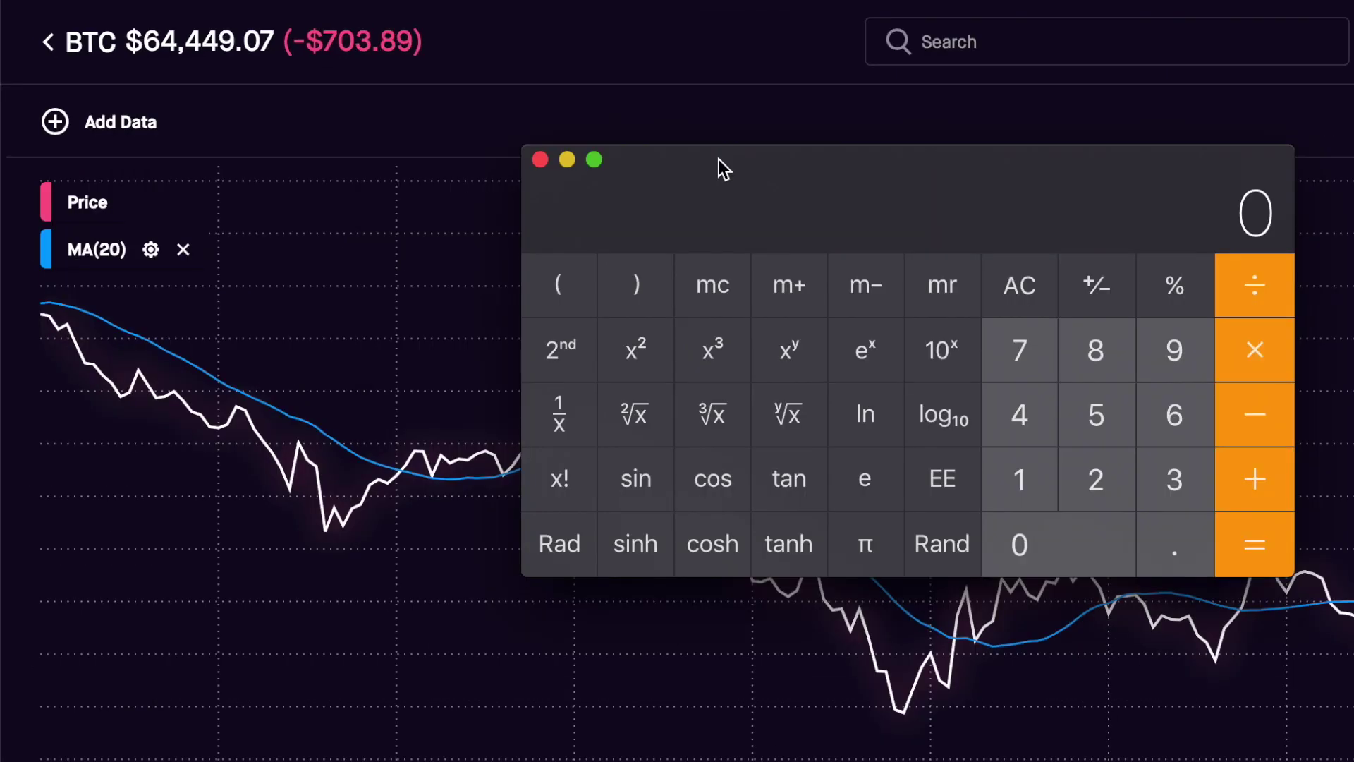
Calculate the futures premium over spot by negating 64430 and adding 66100.
type("64")
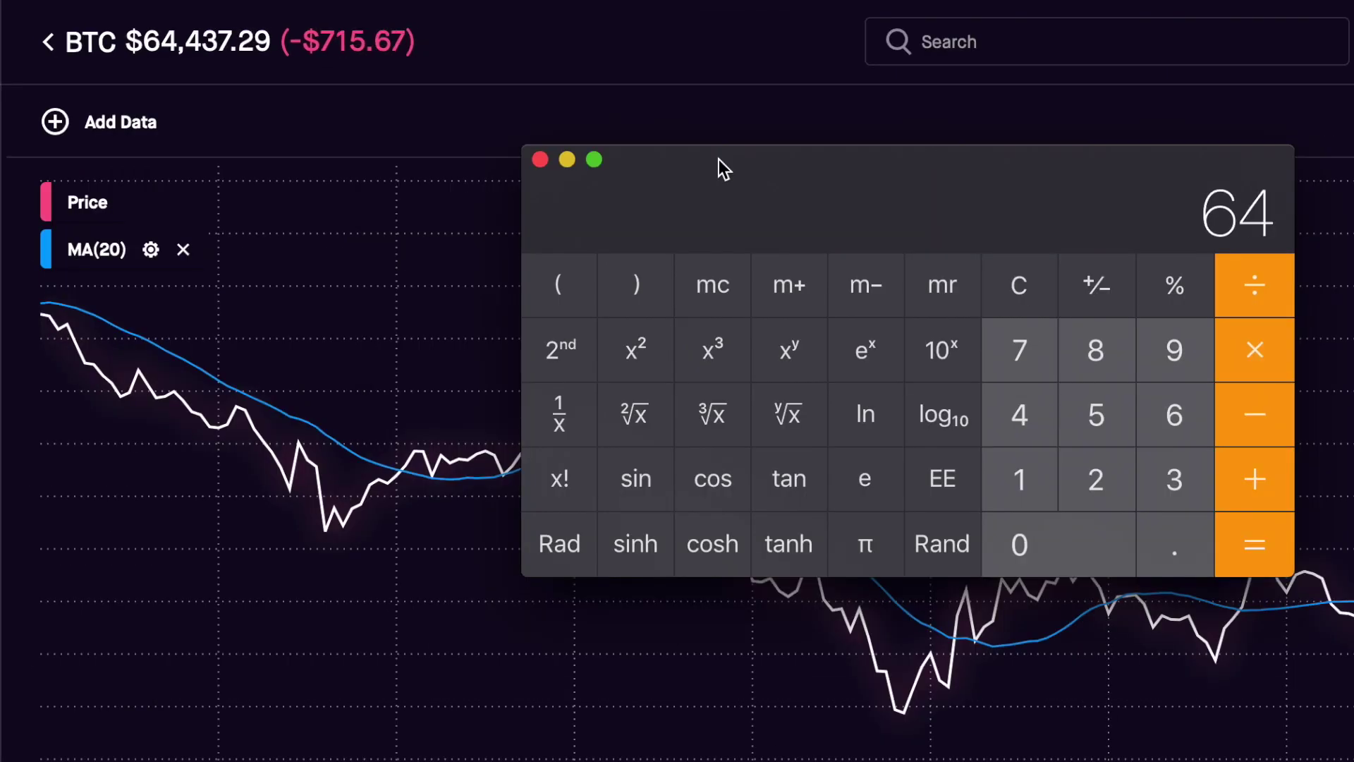
type("430")
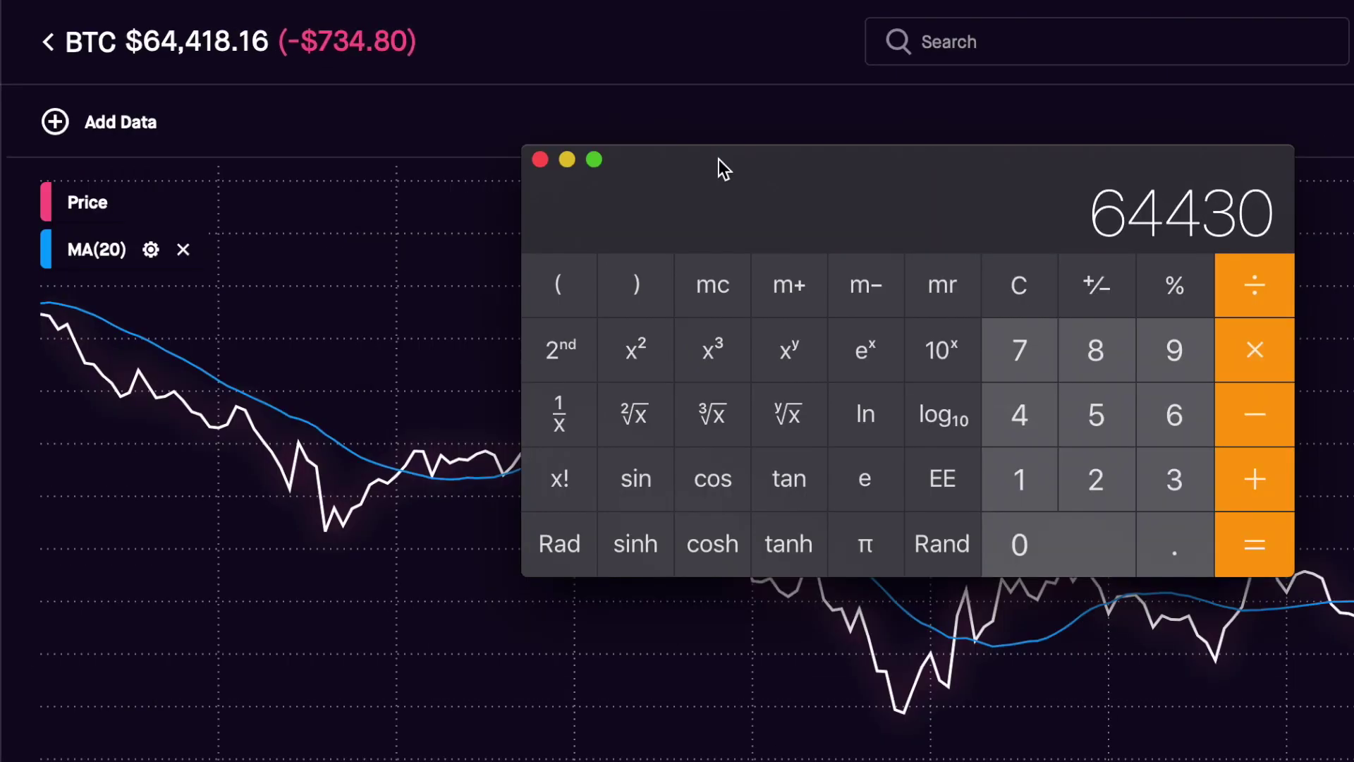
left_click(1092, 288)
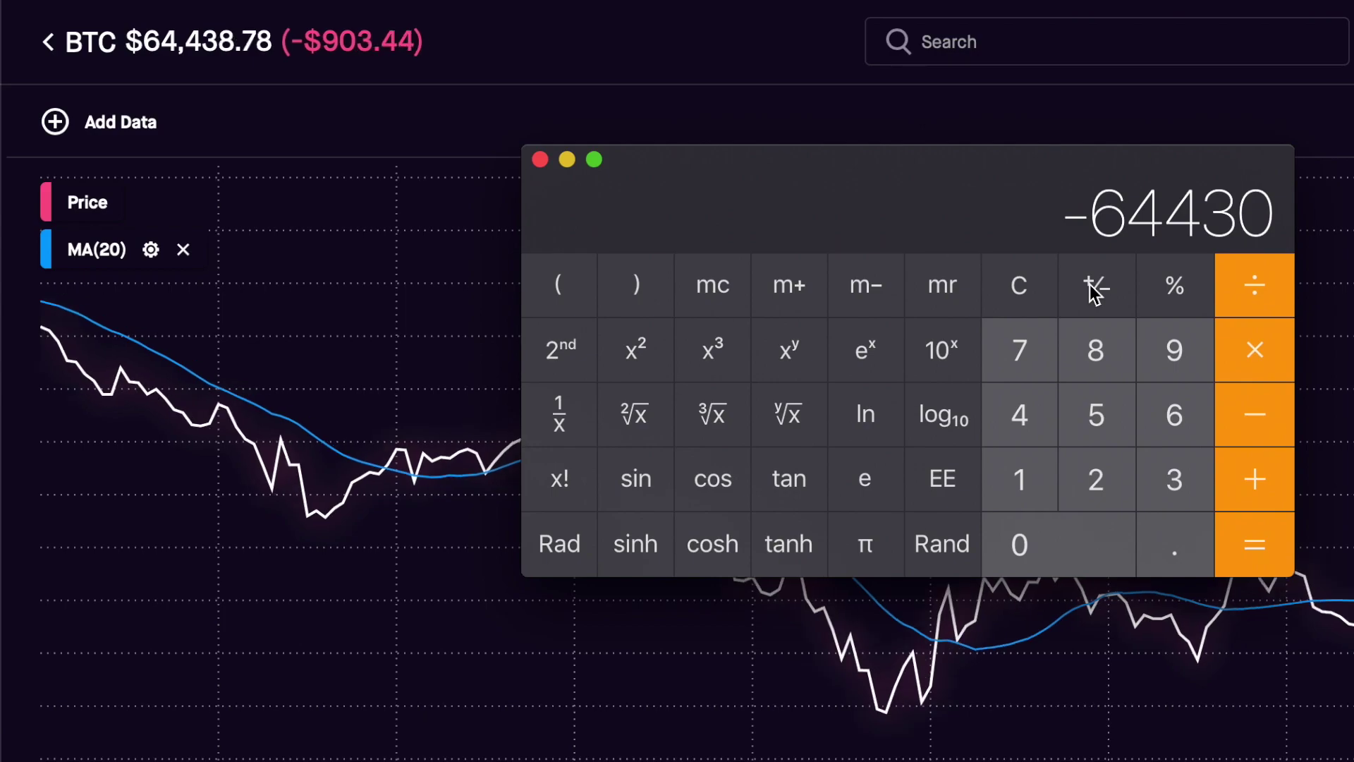
left_click(1275, 464)
key("6")
key("6")
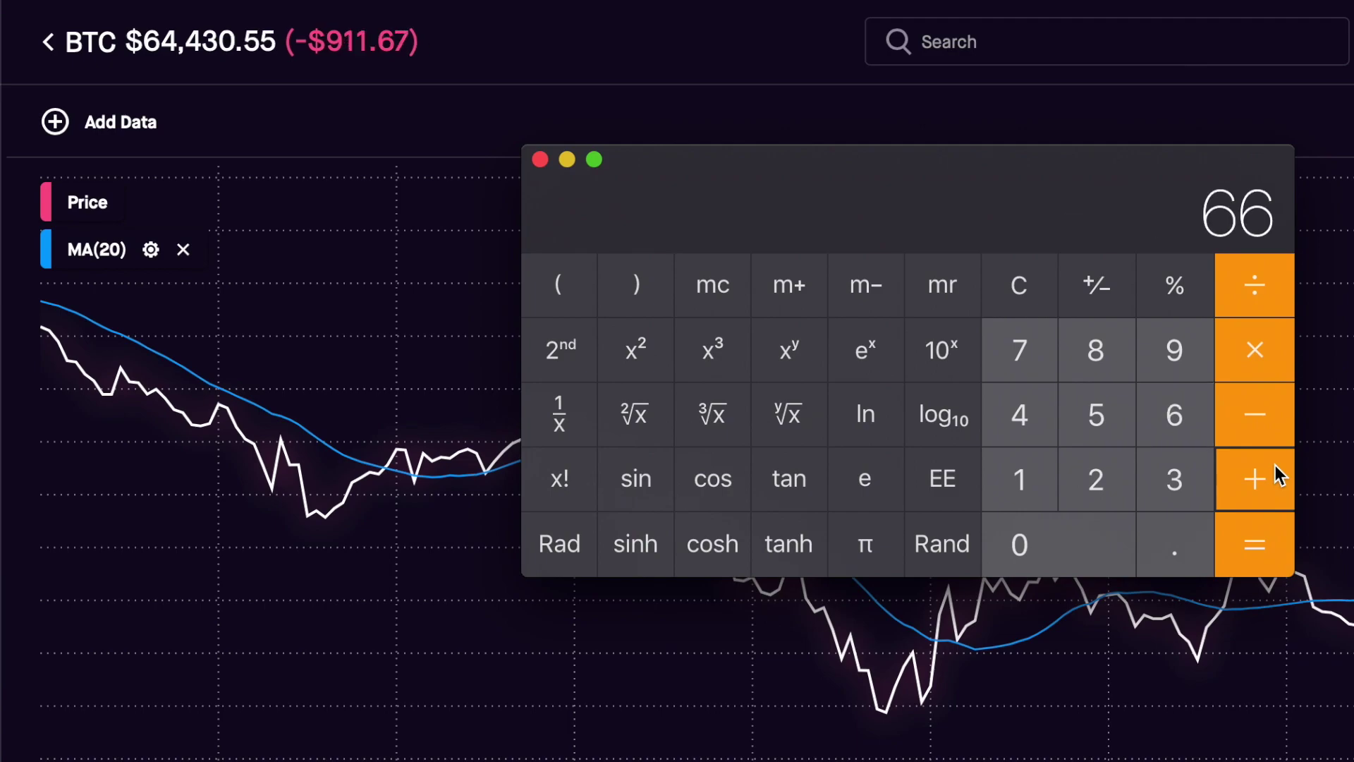
key("1")
key("0")
key("0")
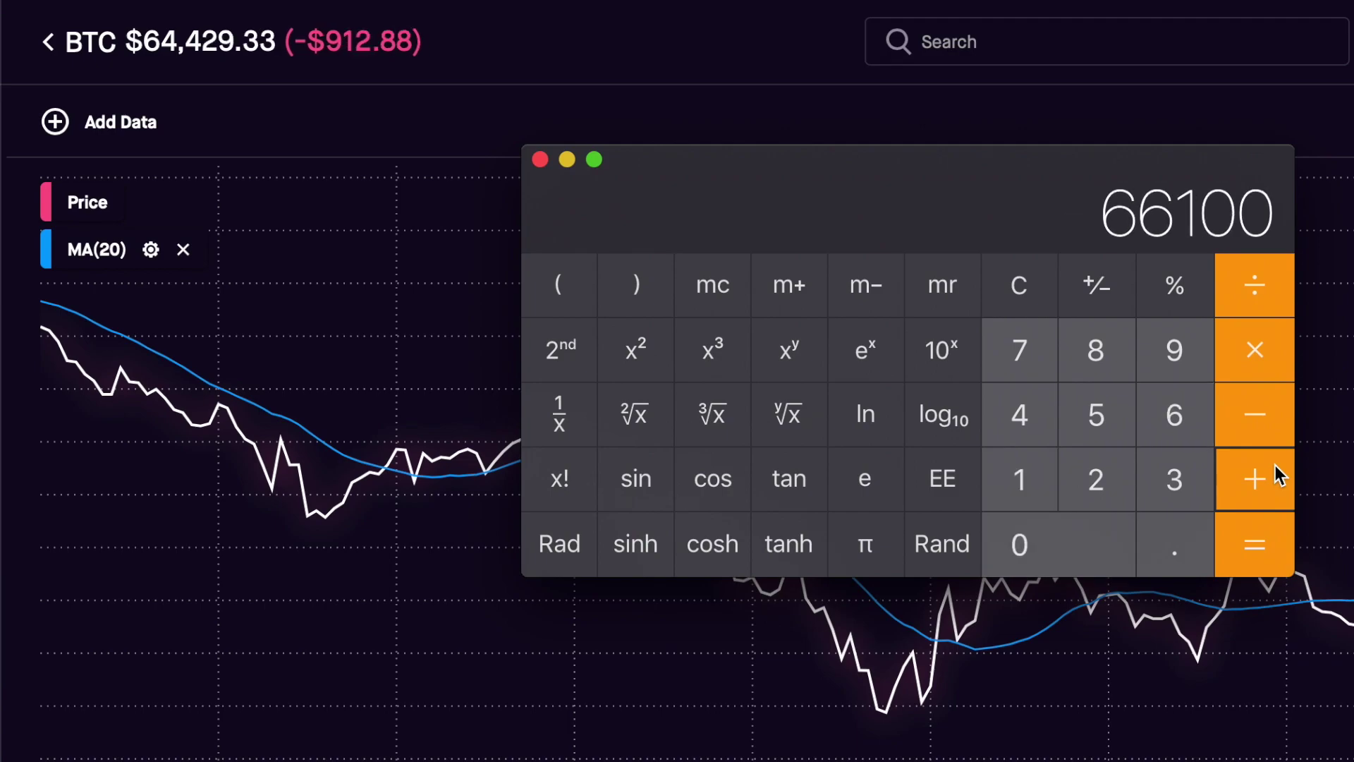
key("Return")
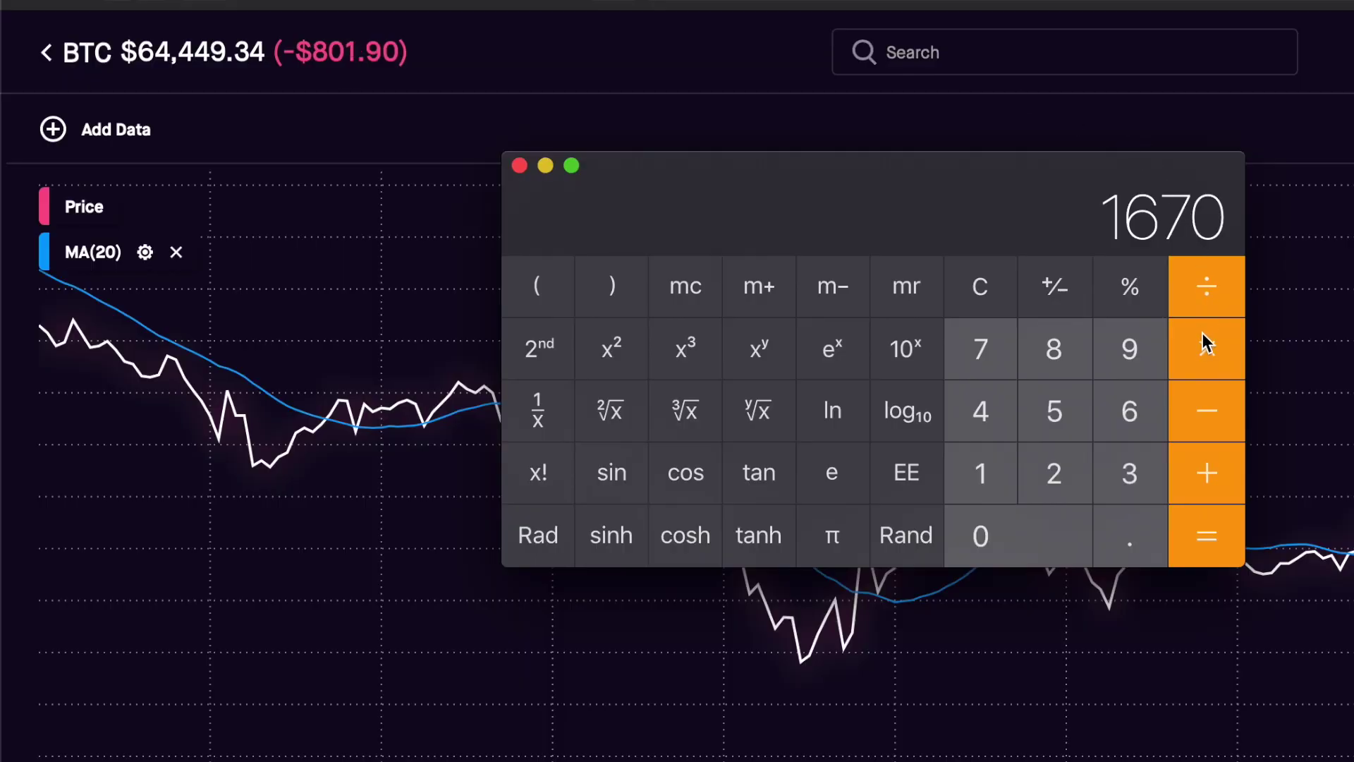
Multiply the calculated price difference by 5.
left_click(1206, 349)
key("5")
key("Return")
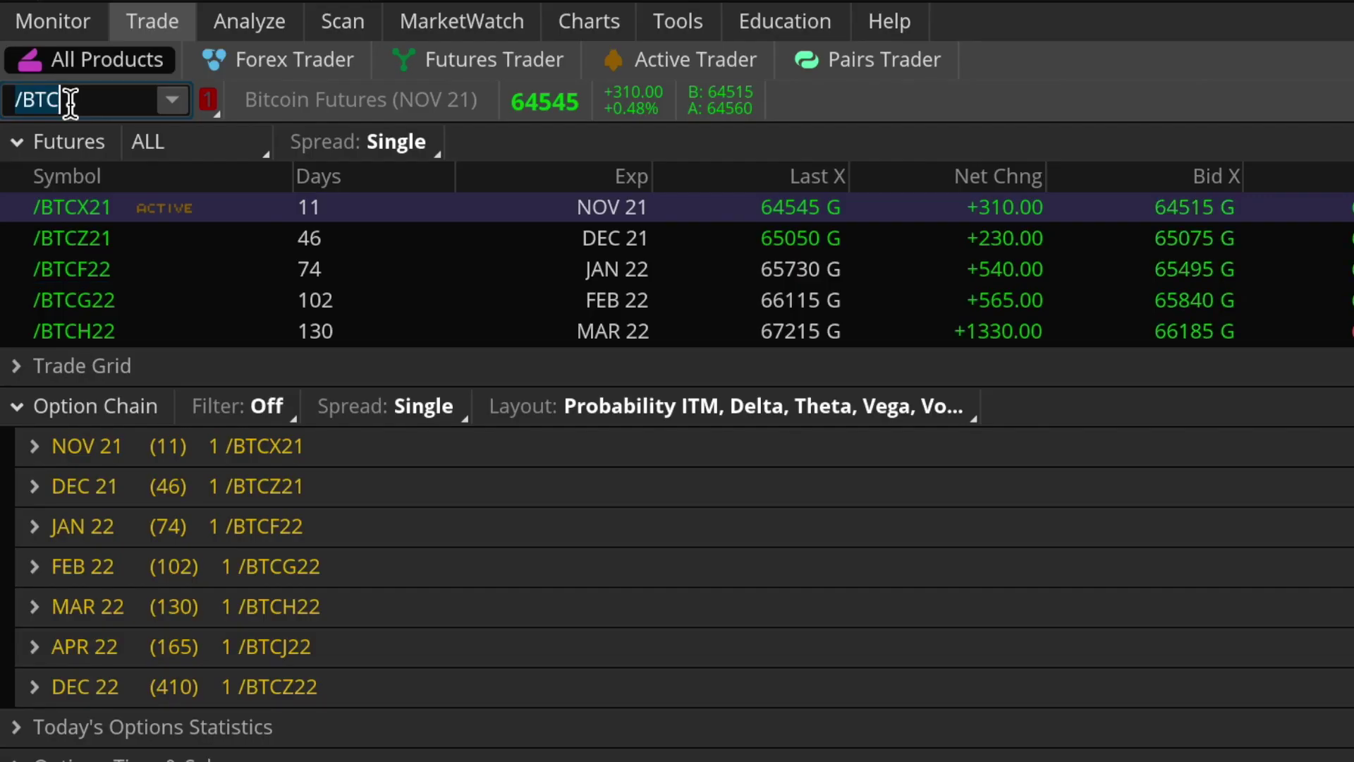
On thinkorswim's trade page, look up the Micro Bitcoin futures symbol /MBT and switch back to /BTC.
key("BackSpace")
key("BackSpace")
key("BackSpace")
type("MBT")
key("Return")
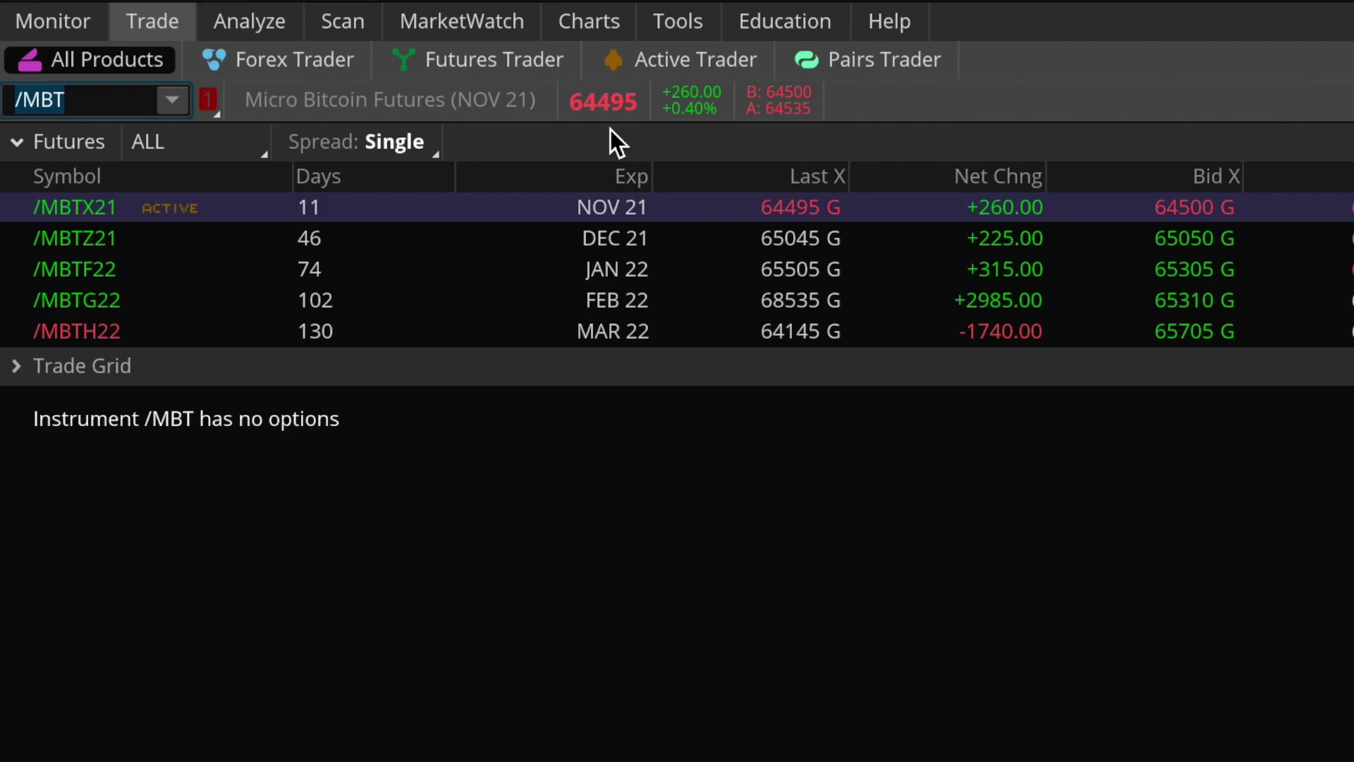
type("/BTC")
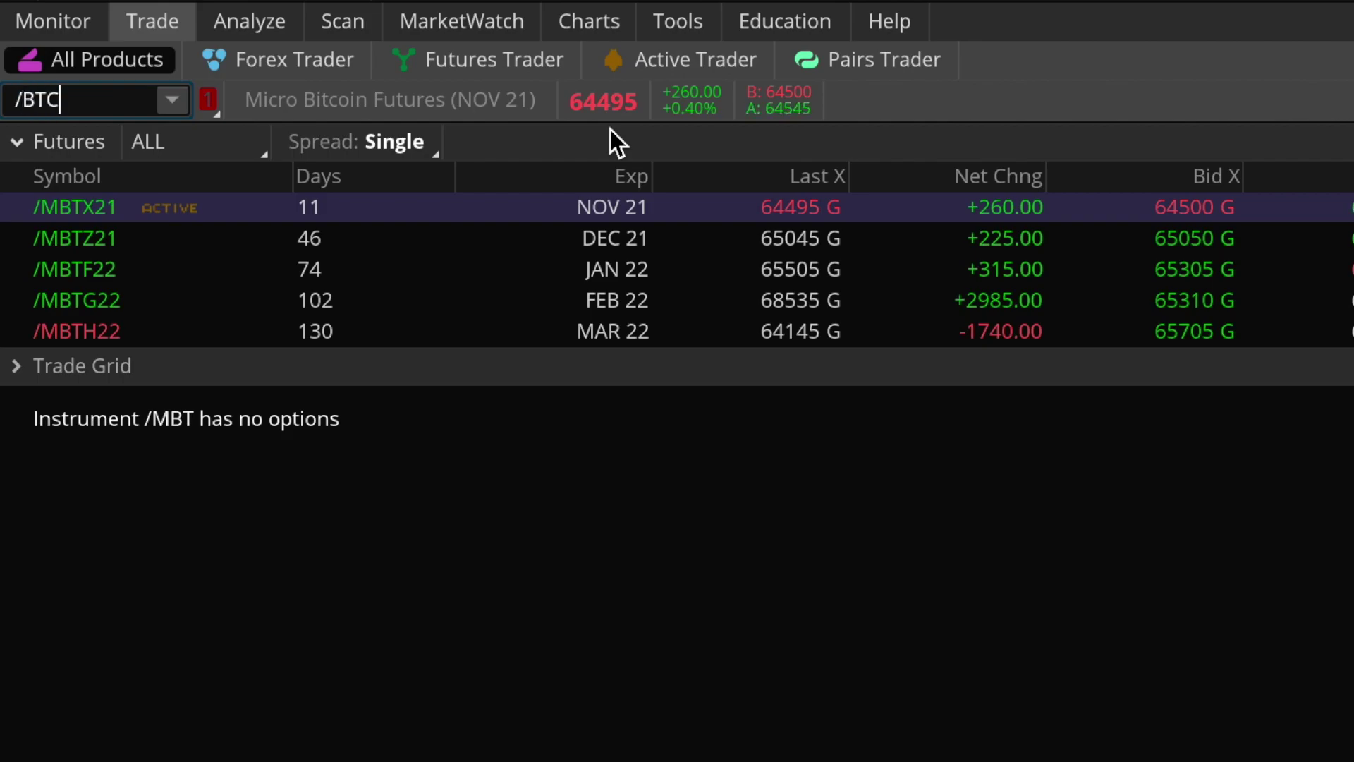
key("Return")
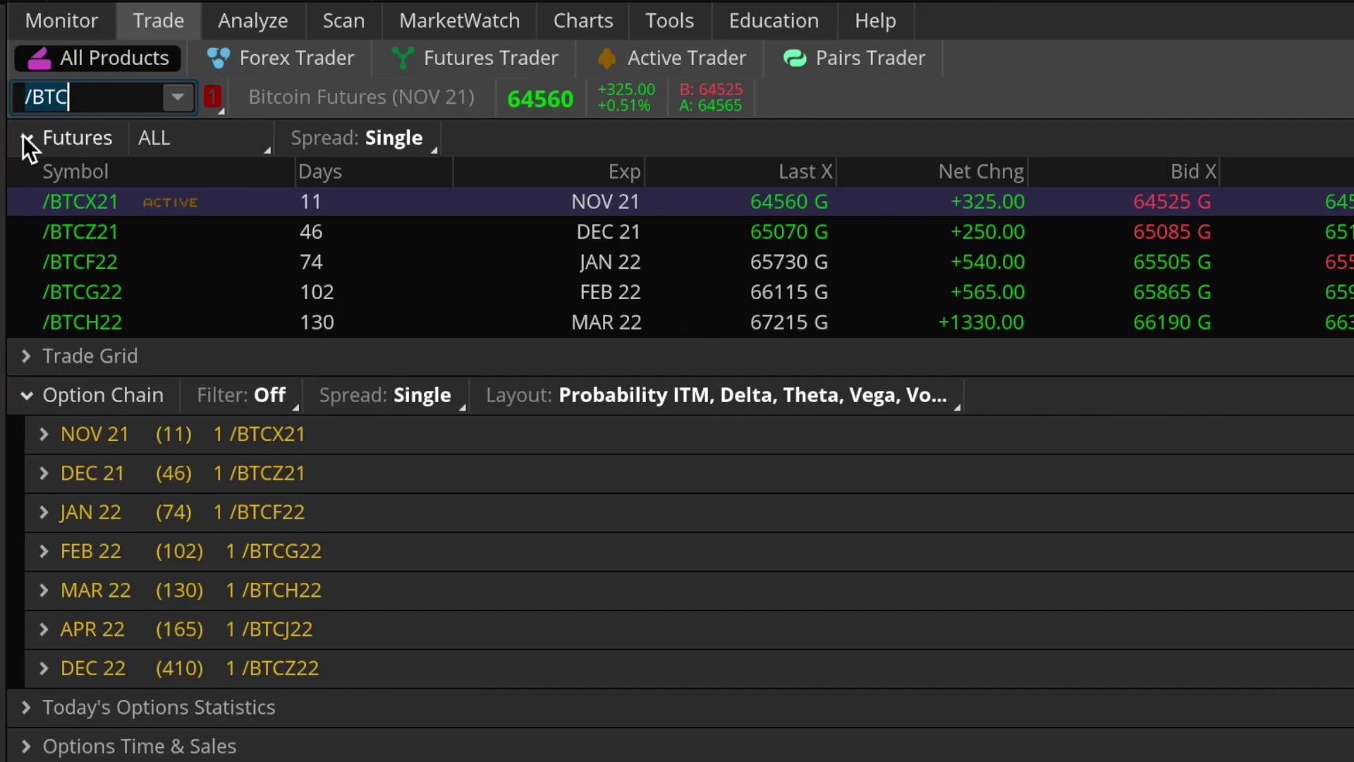
Bring up the /MBT contract list once more for comparison and reload the /BTC symbol.
key("BackSpace")
key("BackSpace")
key("BackSpace")
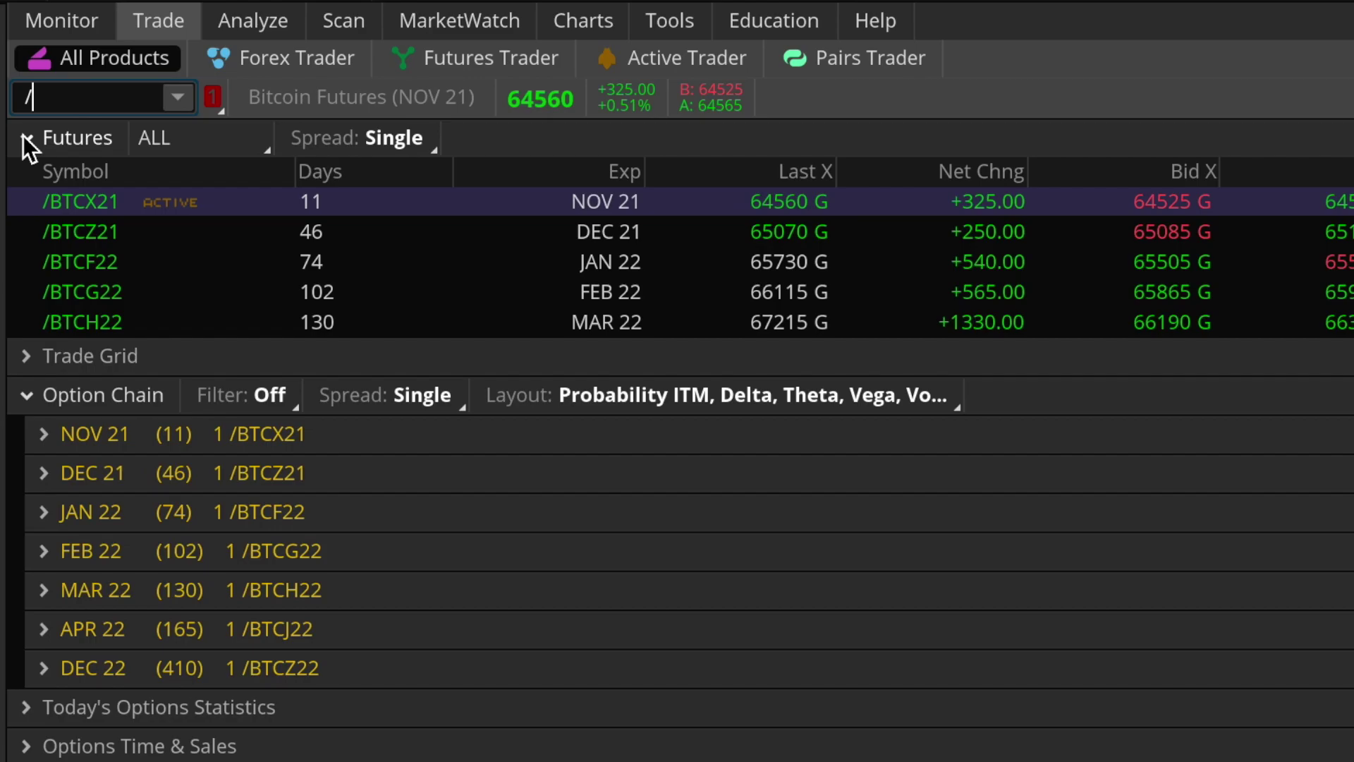
type("MBT")
key("Return")
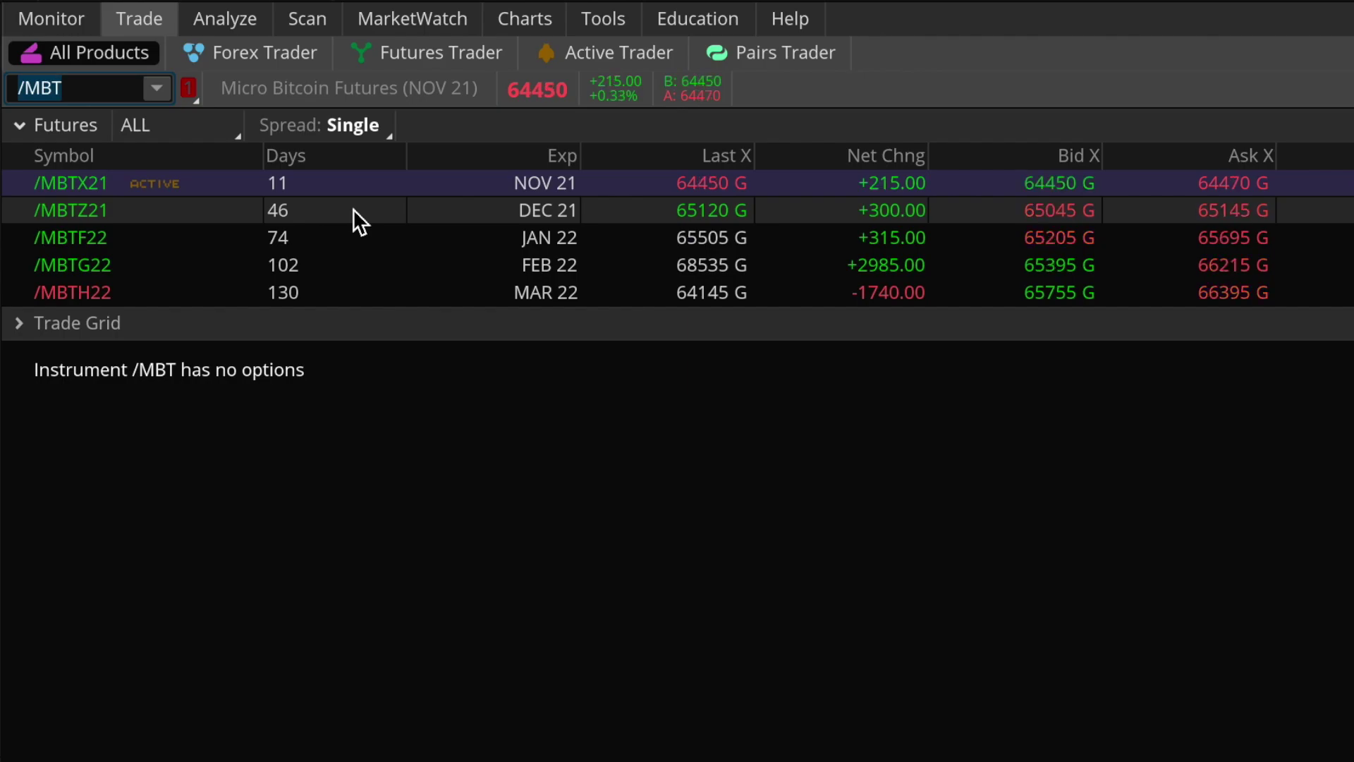
type("B")
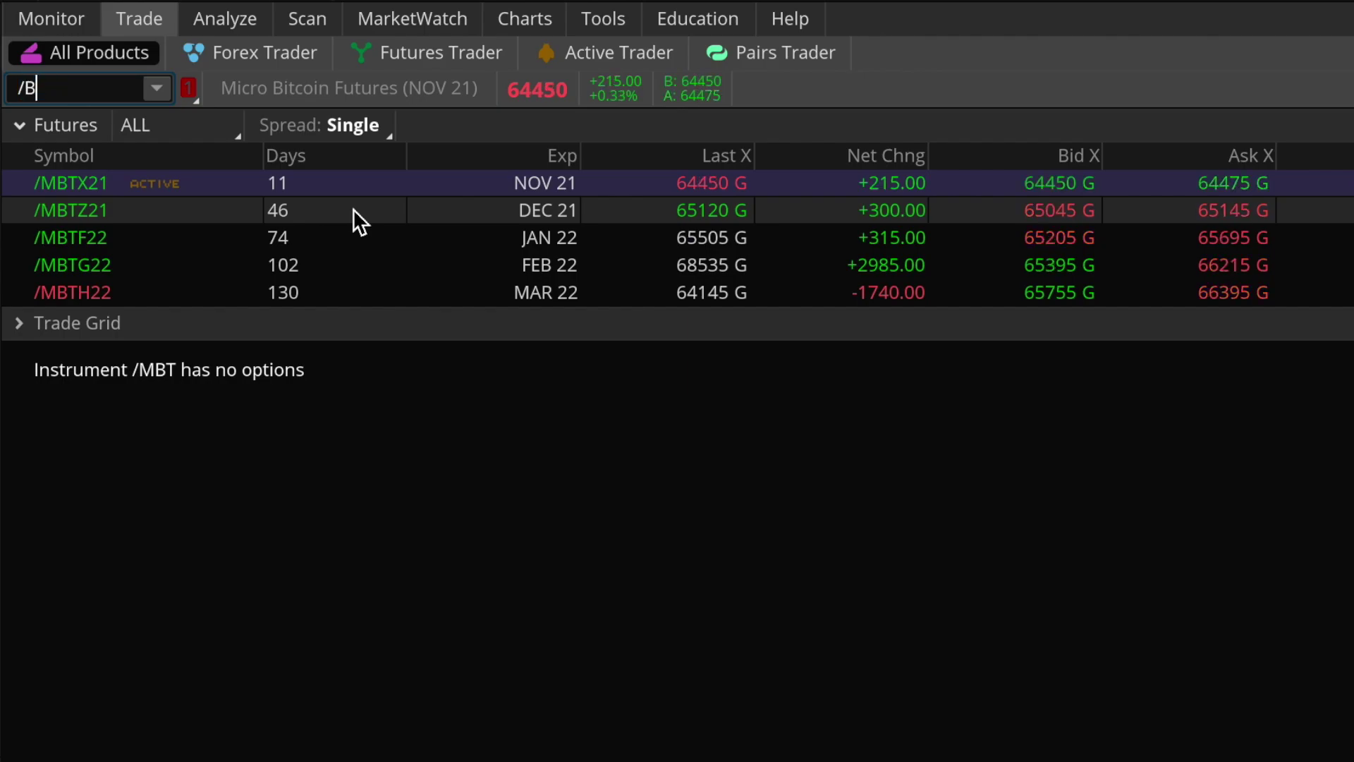
key("Return")
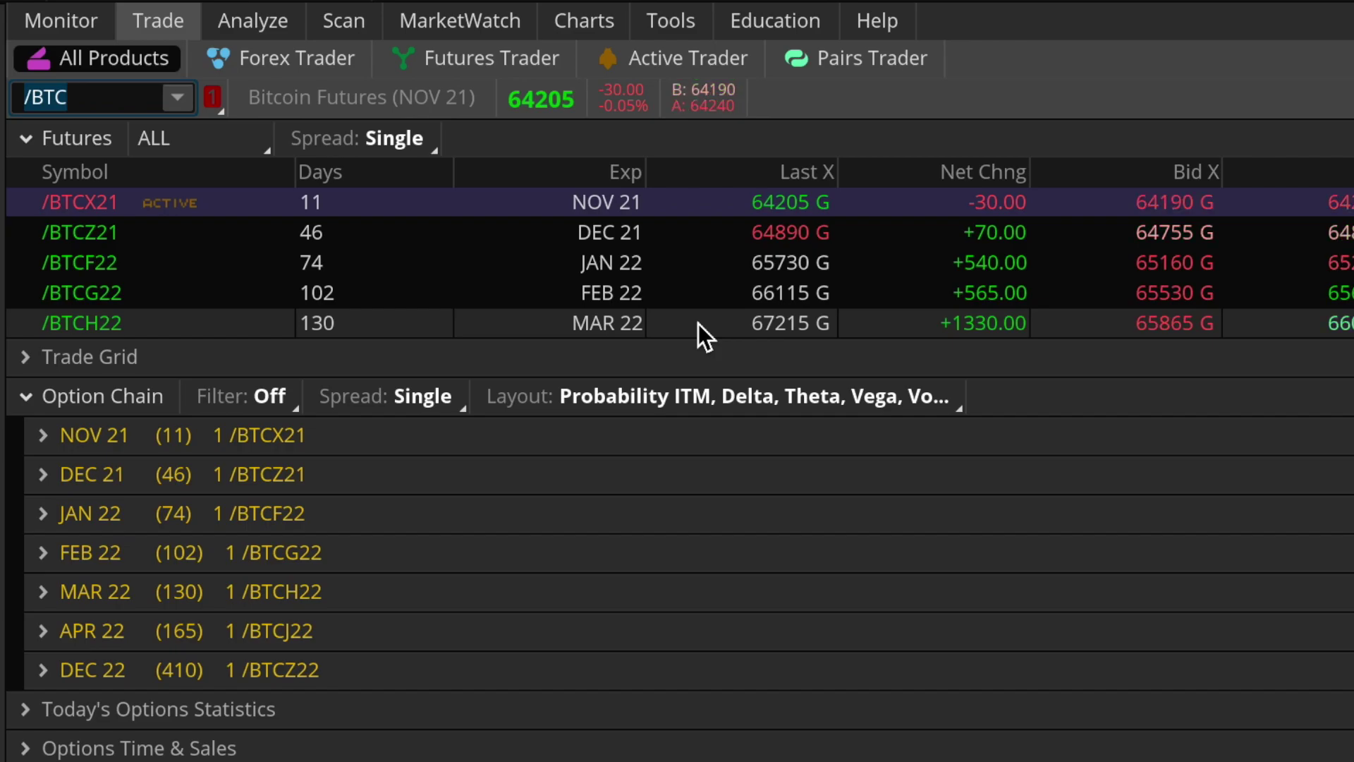
Open the Calculator and compute the short futures result by negating 70000 and adding 66000.
key("super+space")
type("ca")
key("Return")
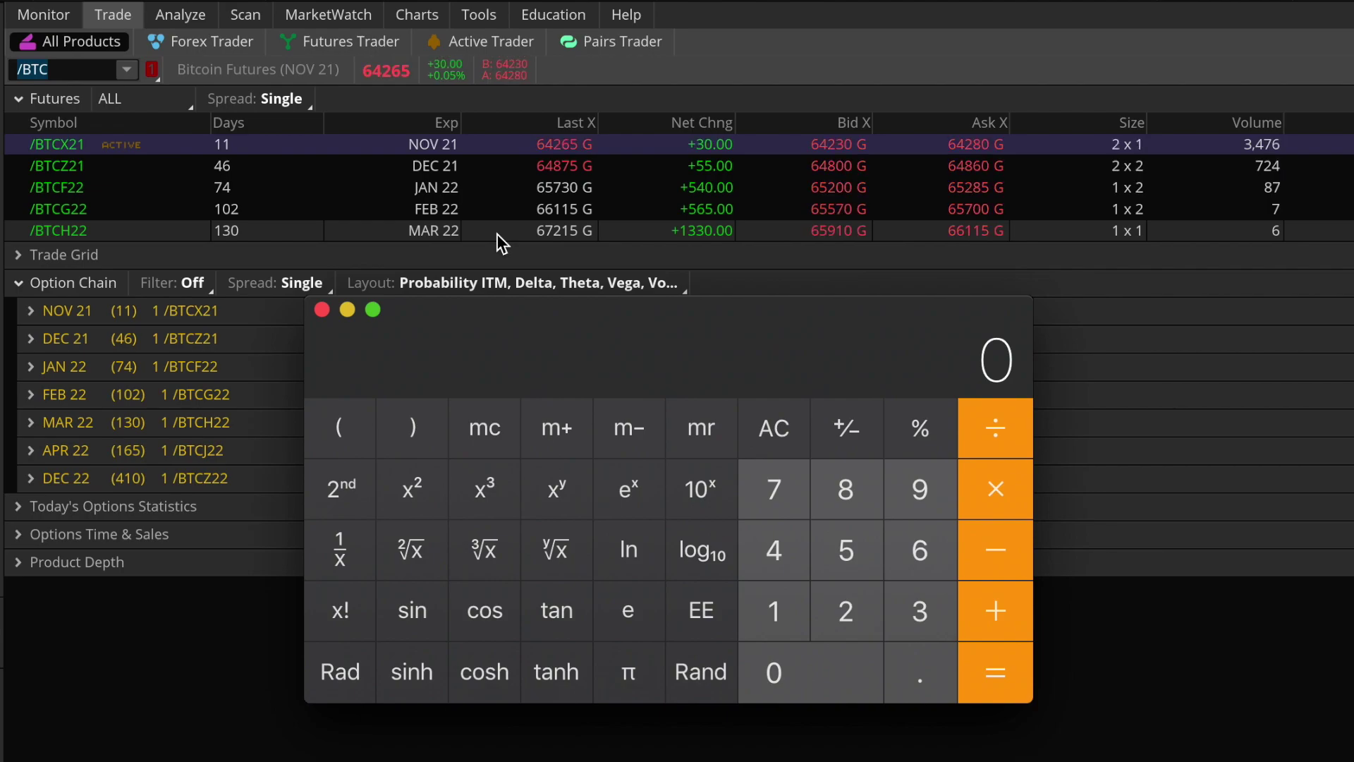
type("70000")
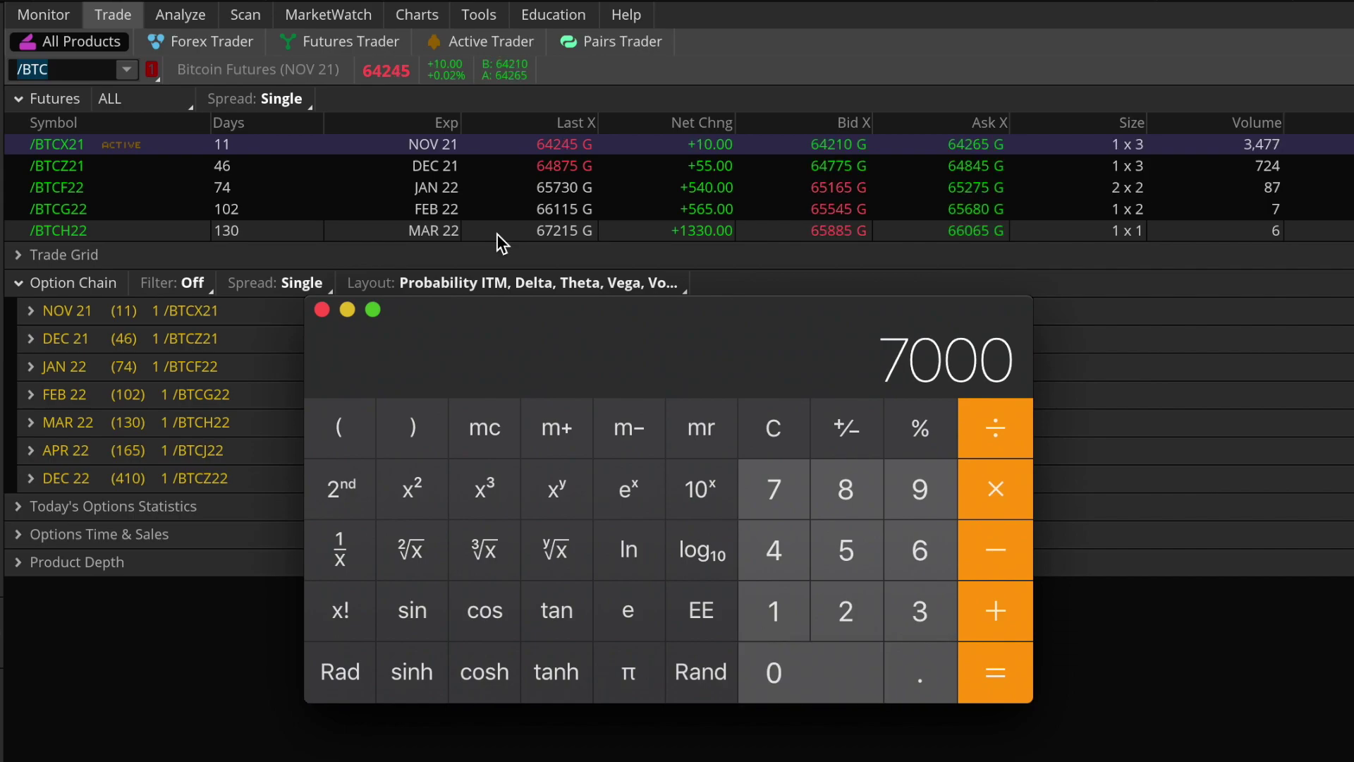
left_click(849, 435)
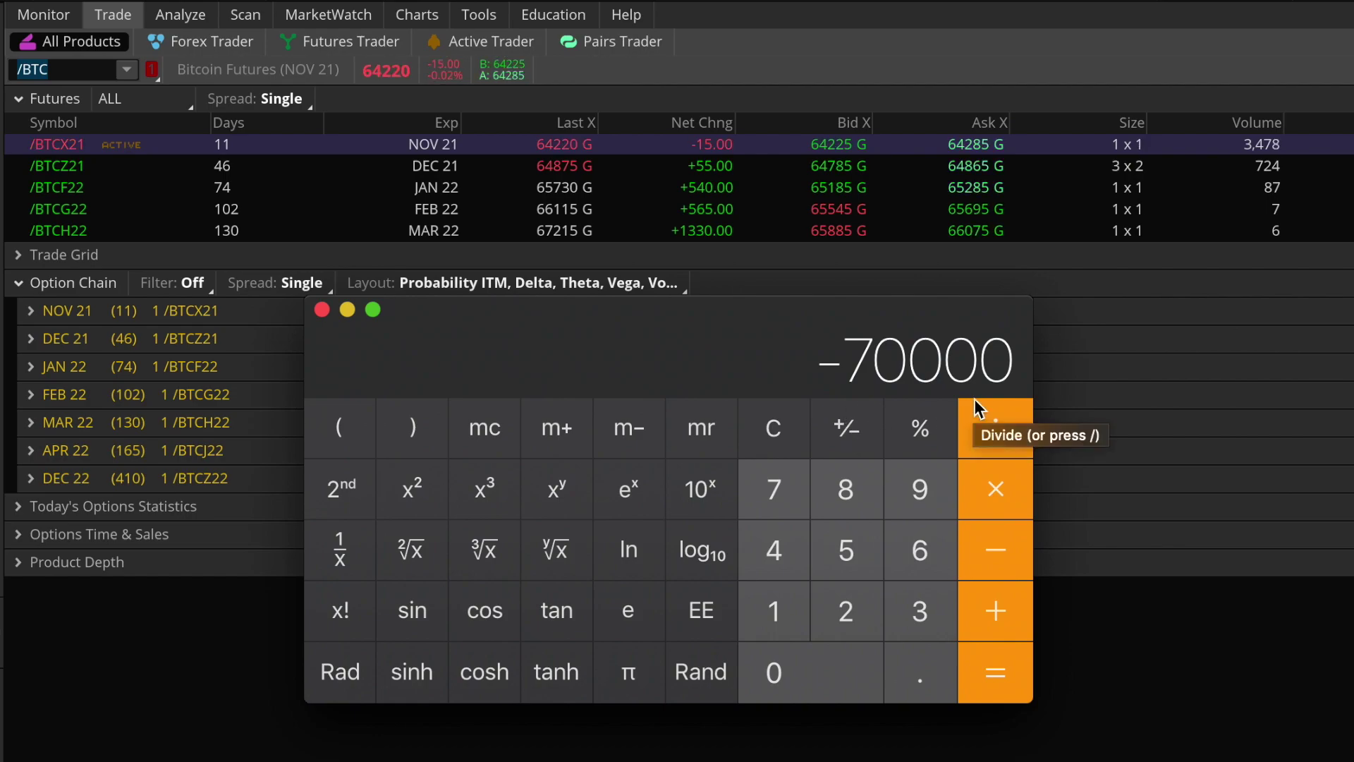
left_click(1001, 612)
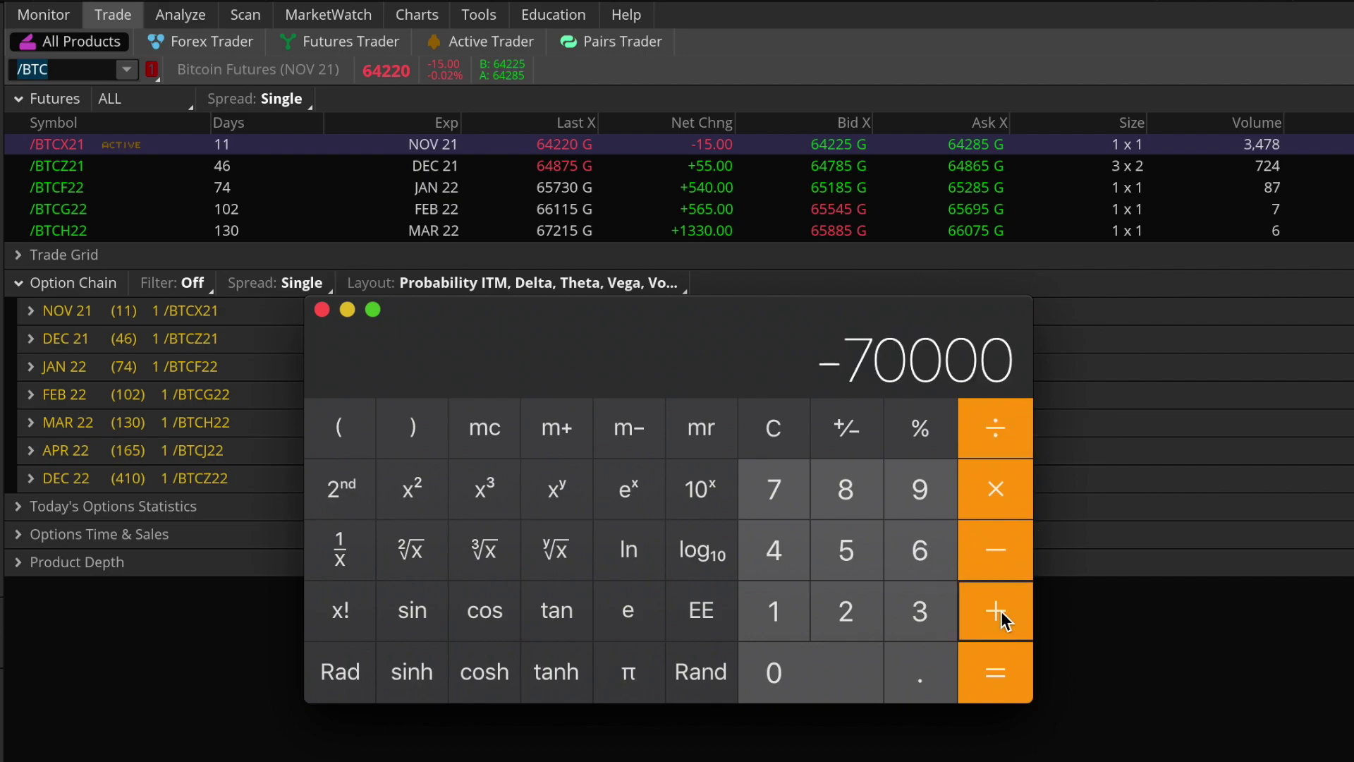
type("66000")
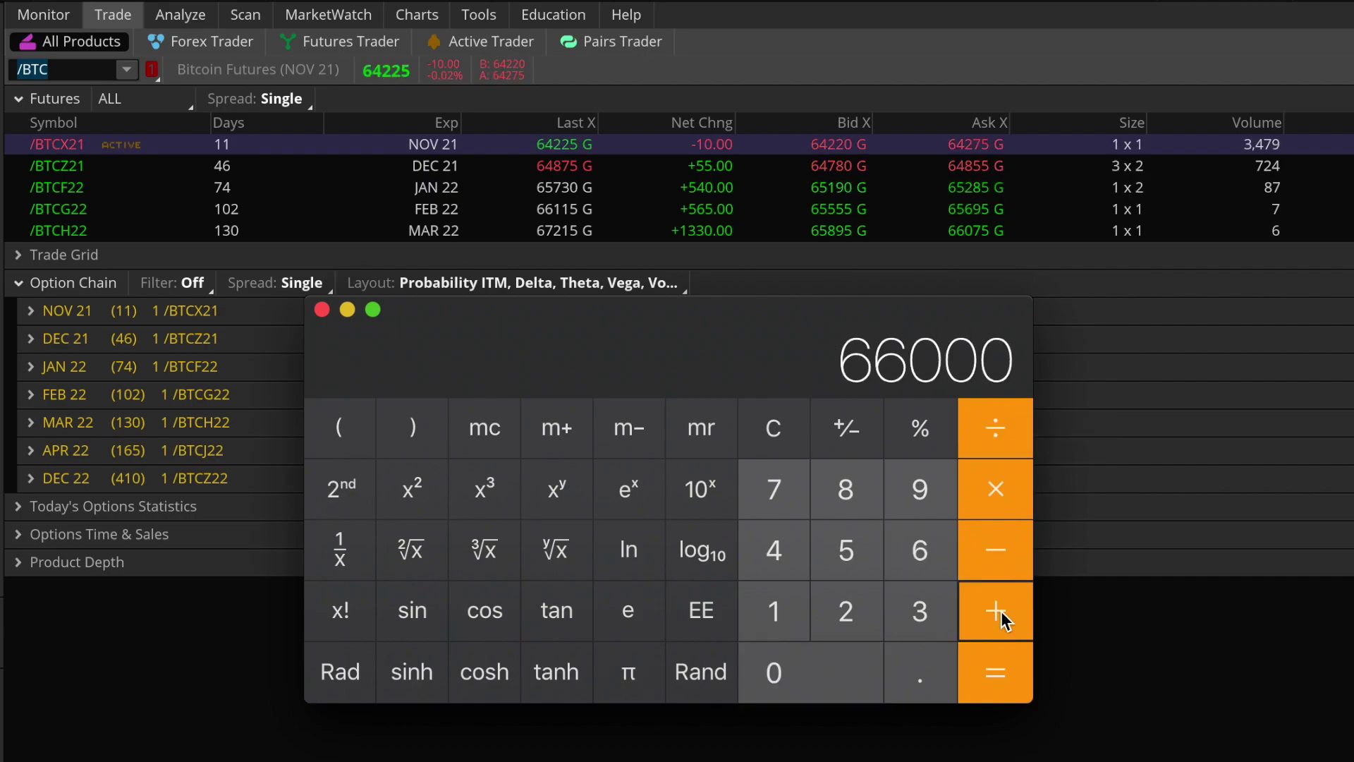
key("Return")
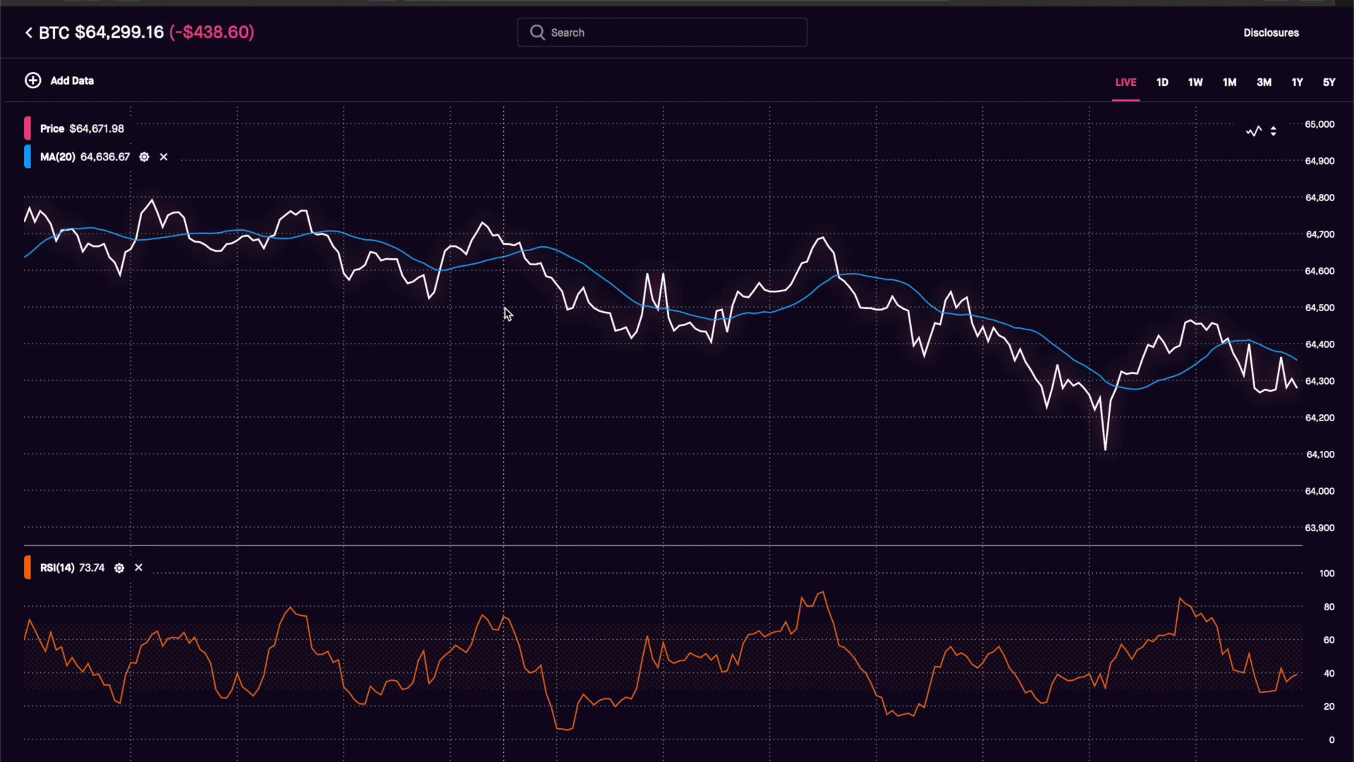
Return to the Calculator, clear it, and compute the spot gain by negating 64500 and adding 70000.
key("ctrl+Right")
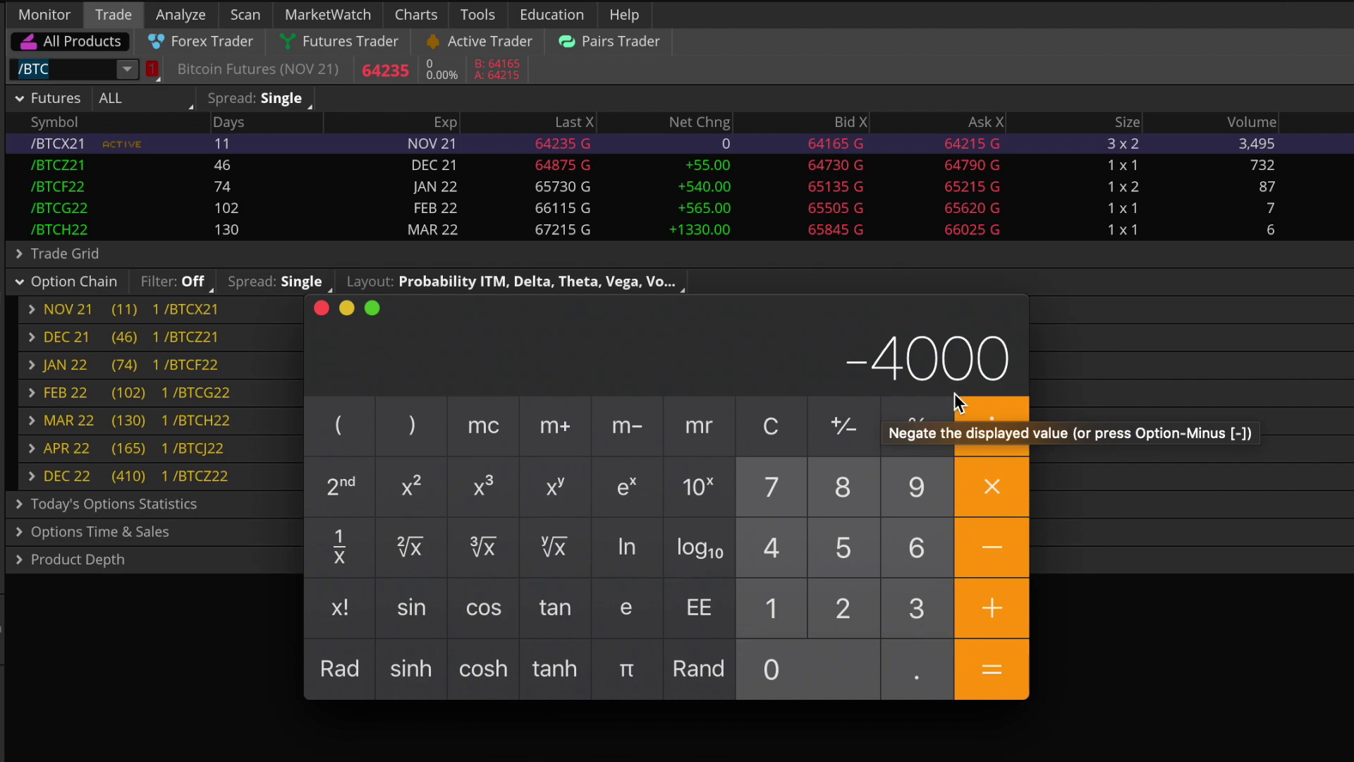
left_click(763, 432)
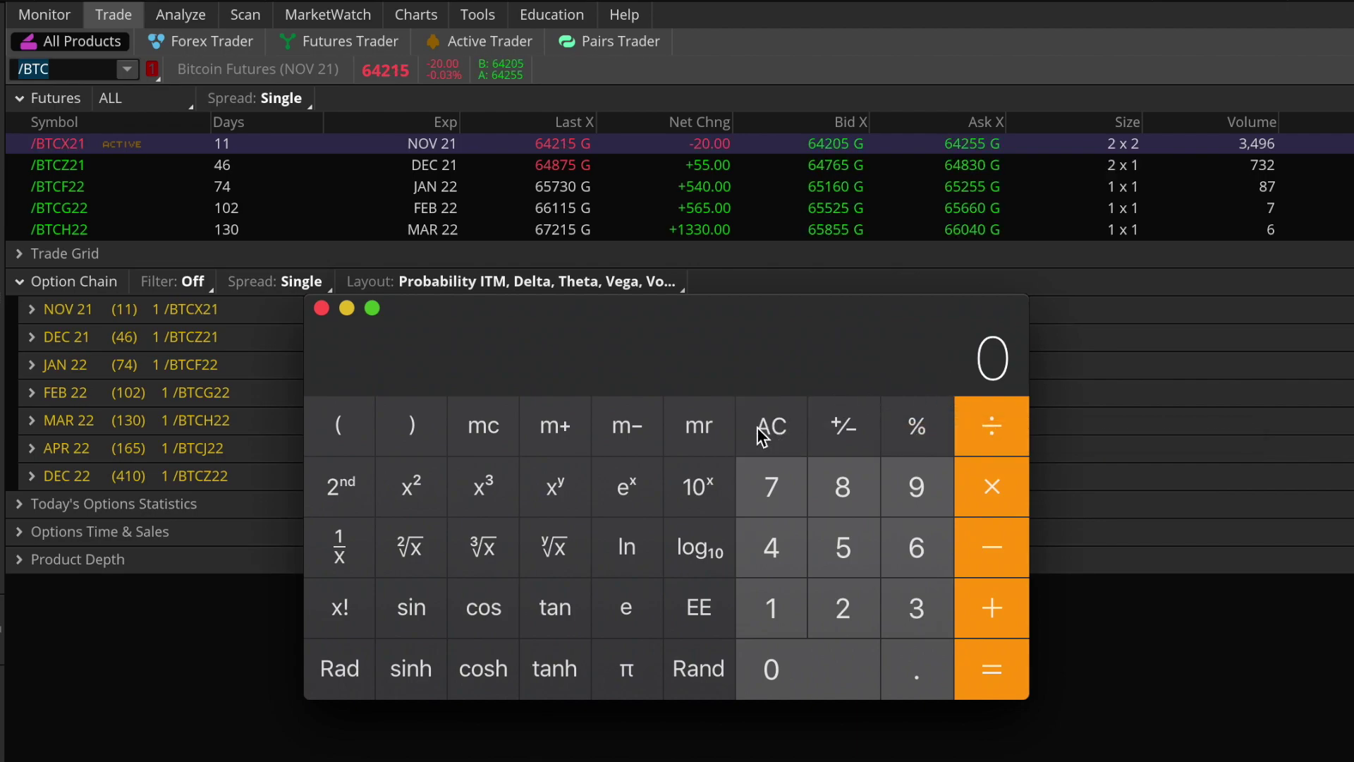
type("6")
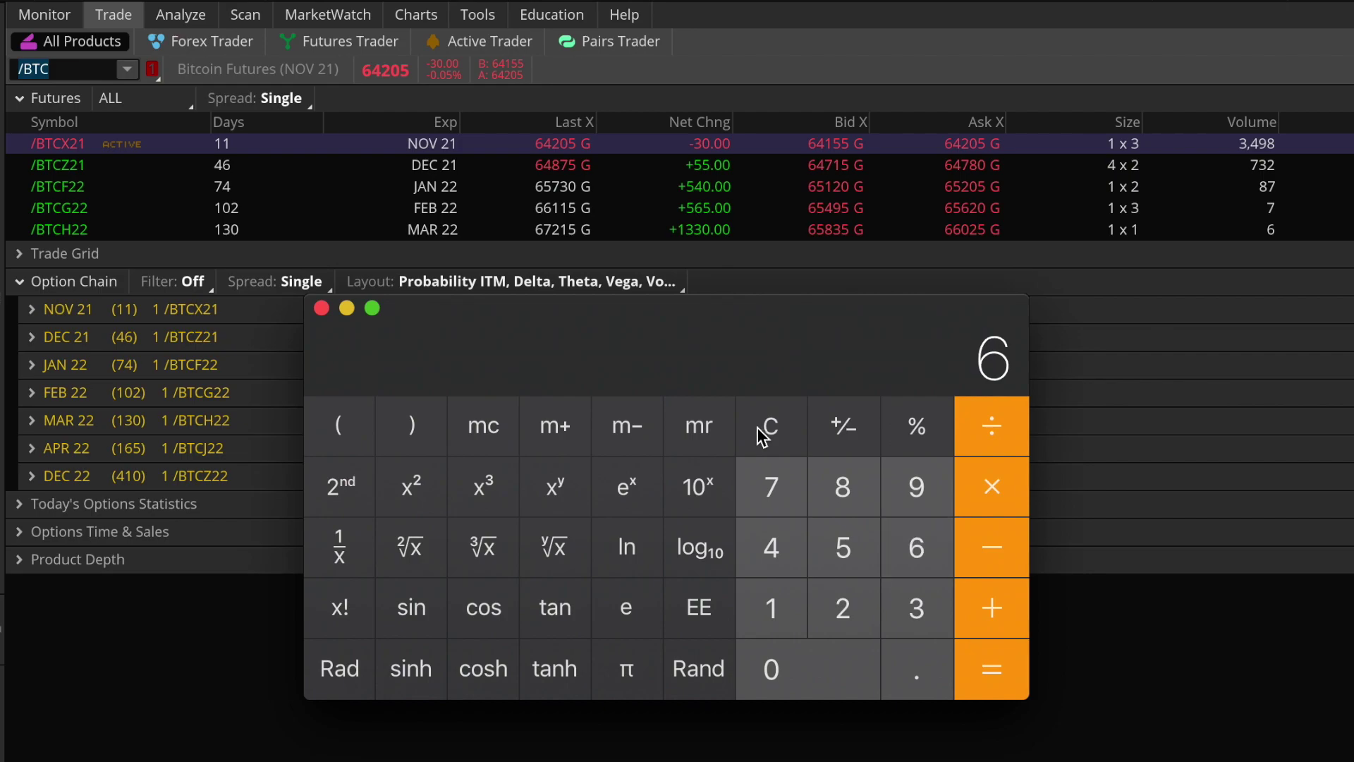
type("4500")
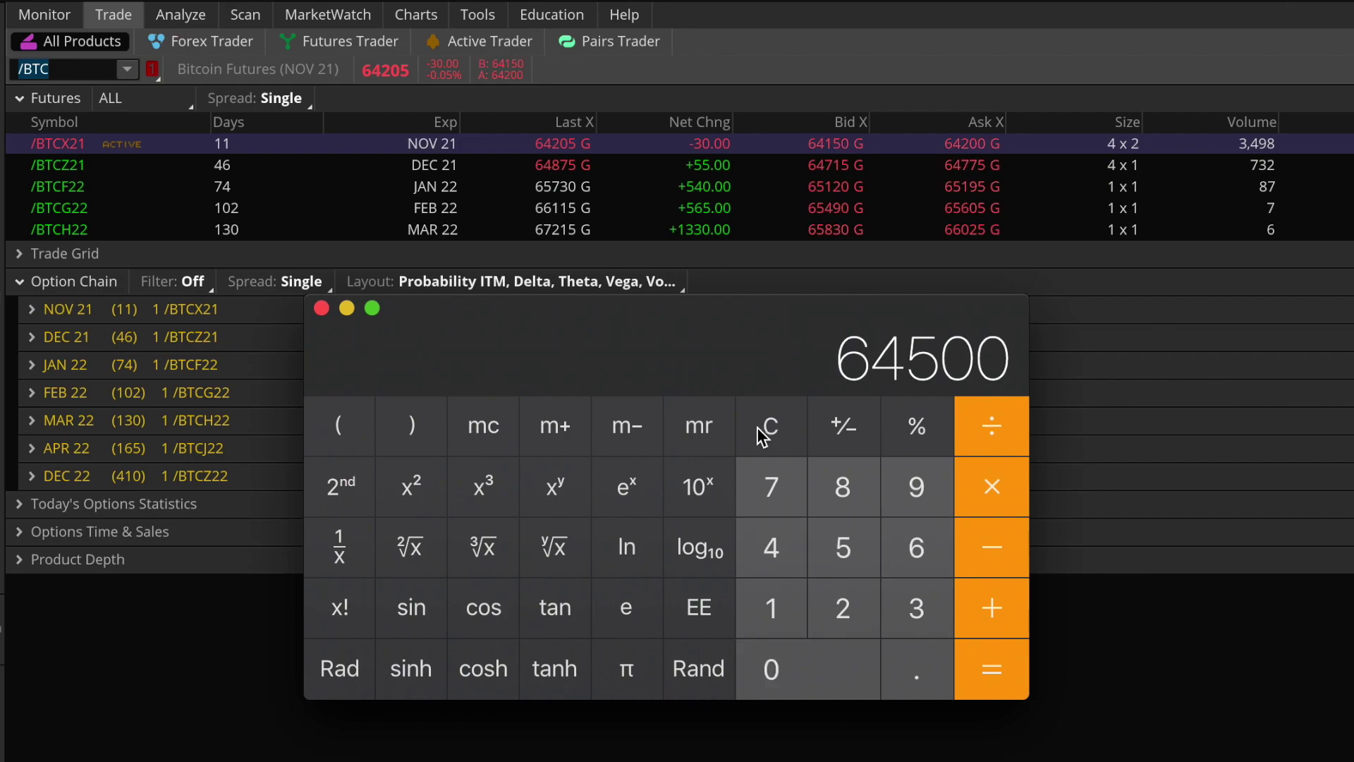
left_click(838, 432)
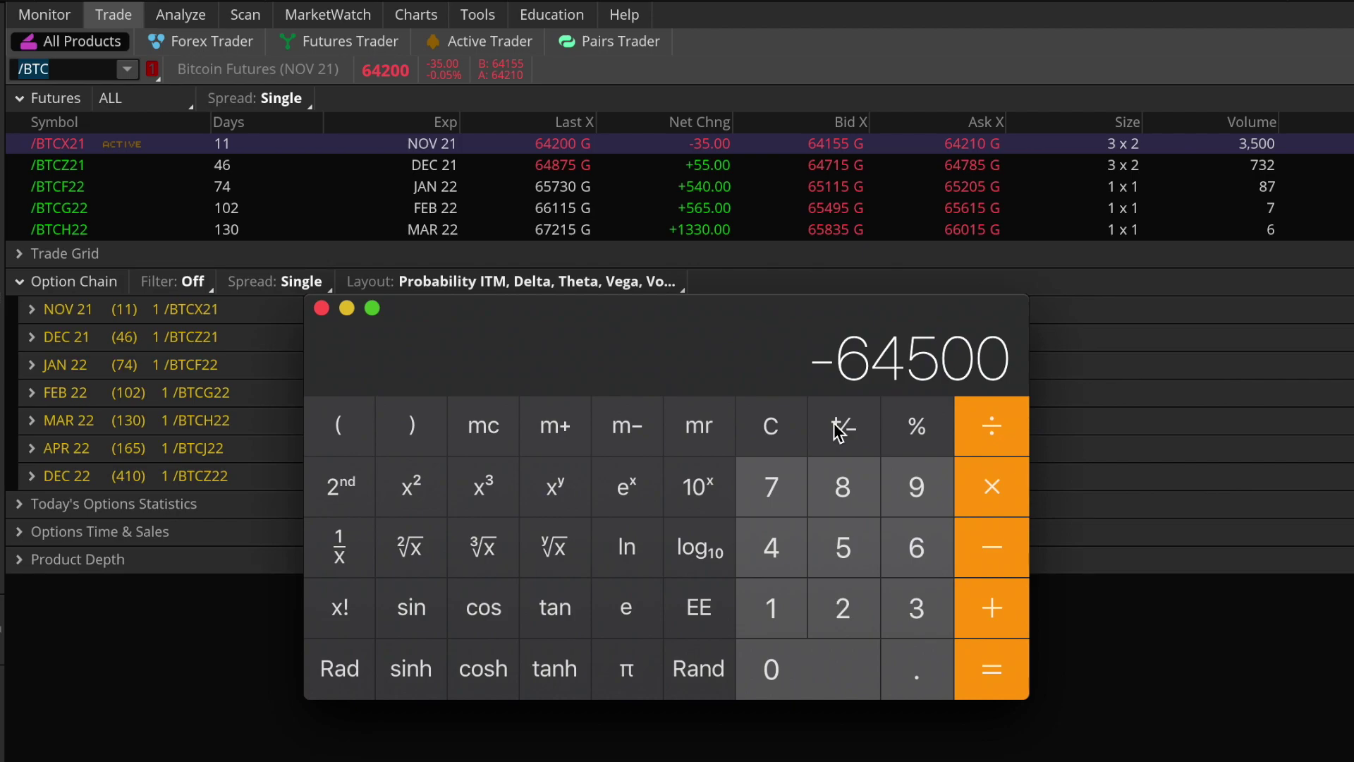
left_click(1009, 608)
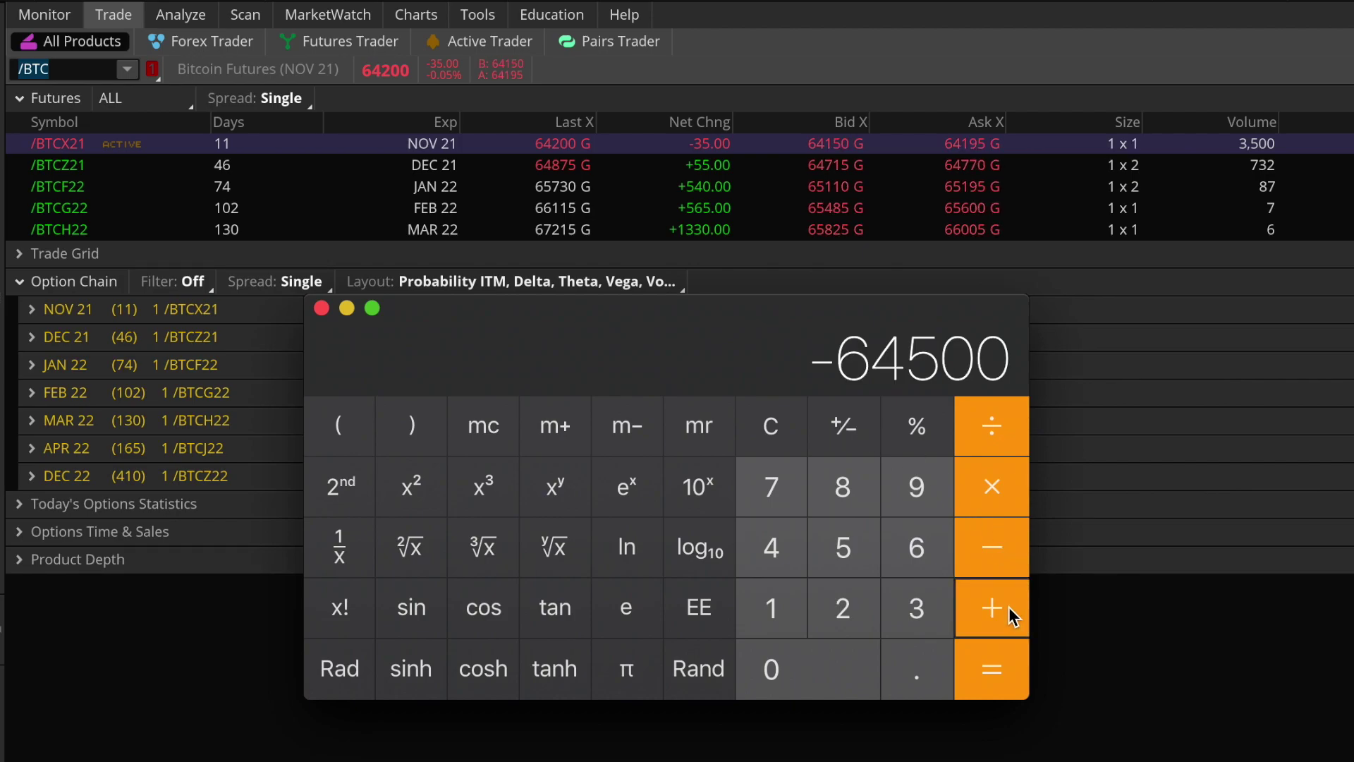
type("70000")
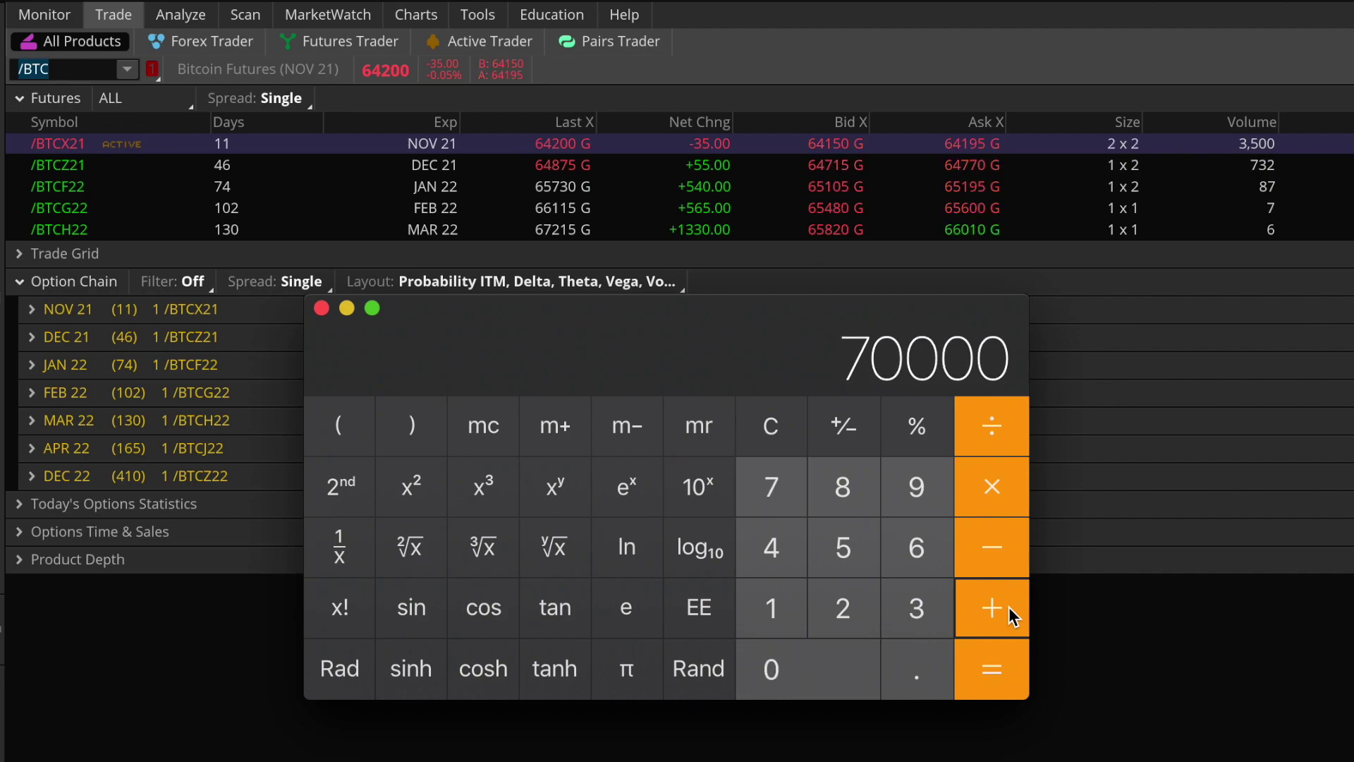
key("Return")
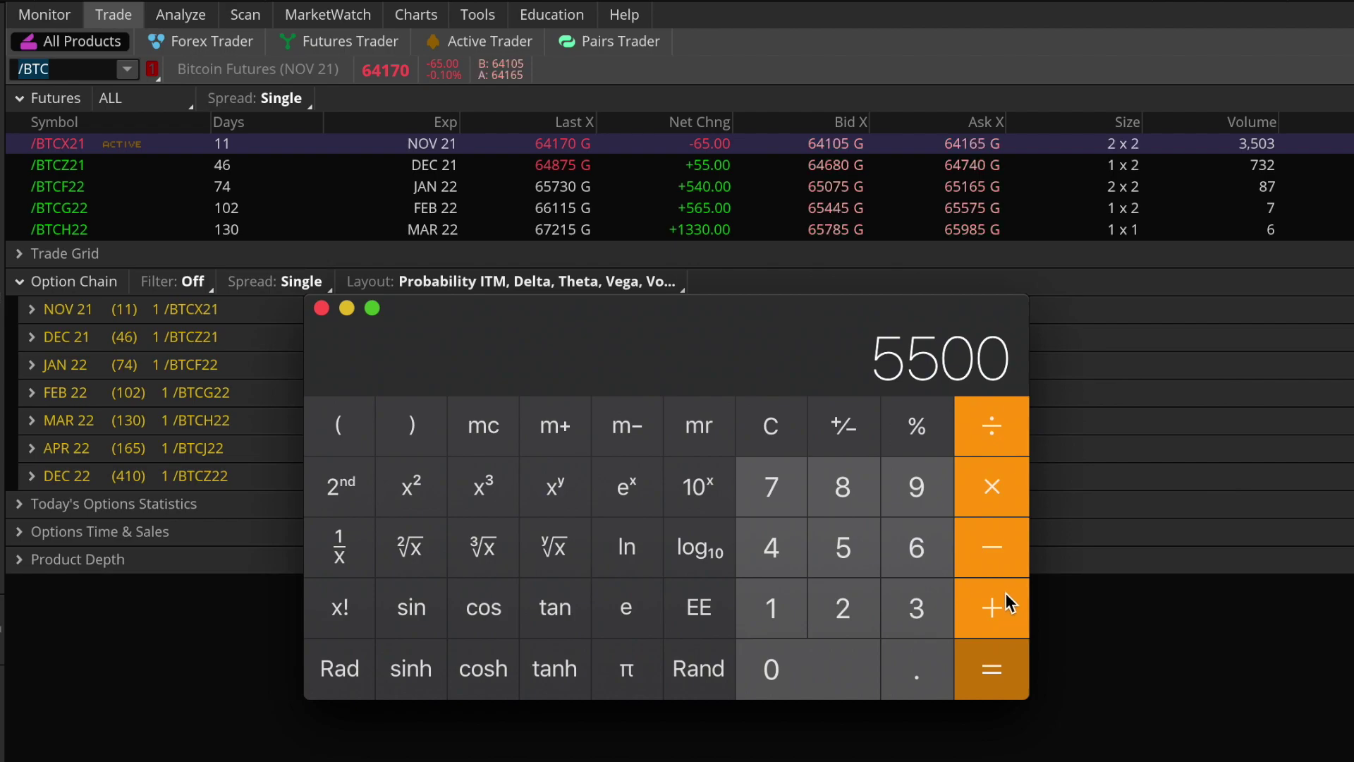
Subtract the 4000 futures loss from the calculated spot gain.
left_click(994, 557)
type("4000")
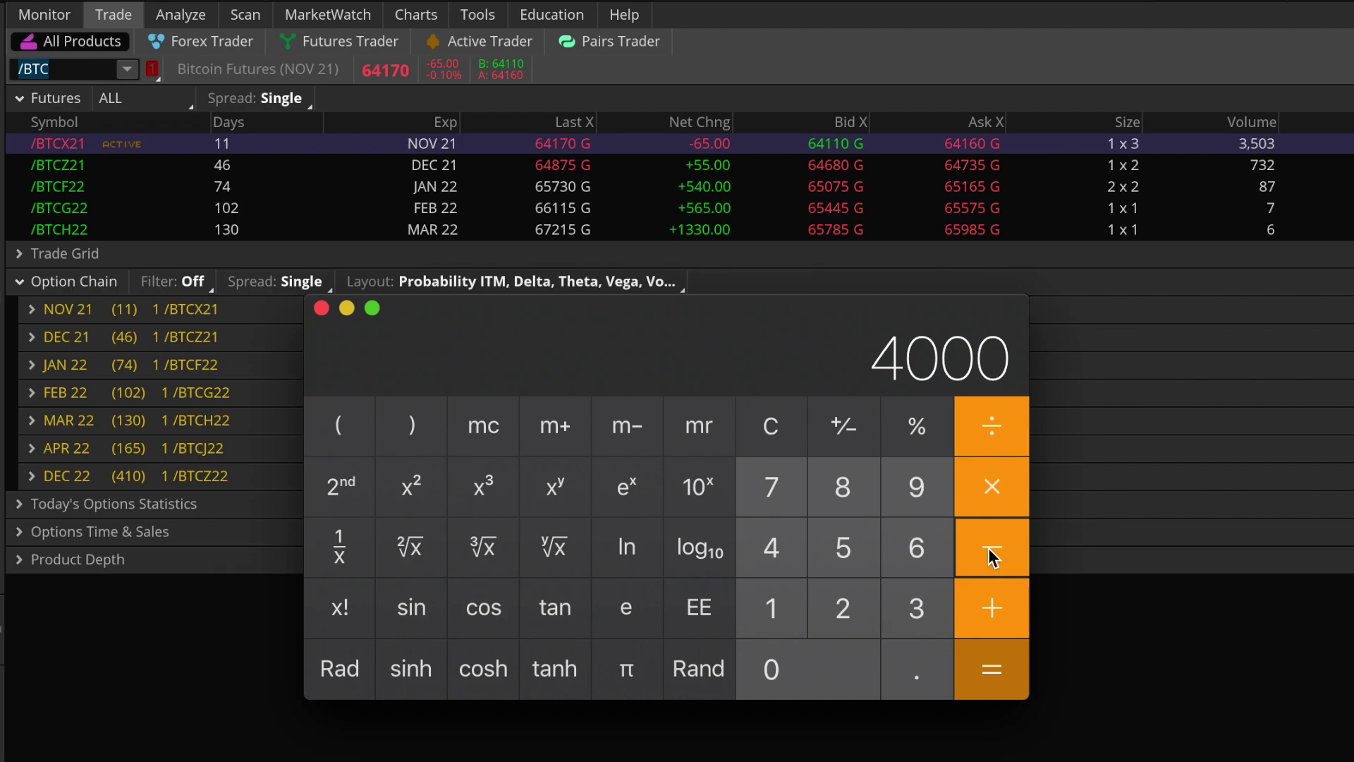
left_click(994, 557)
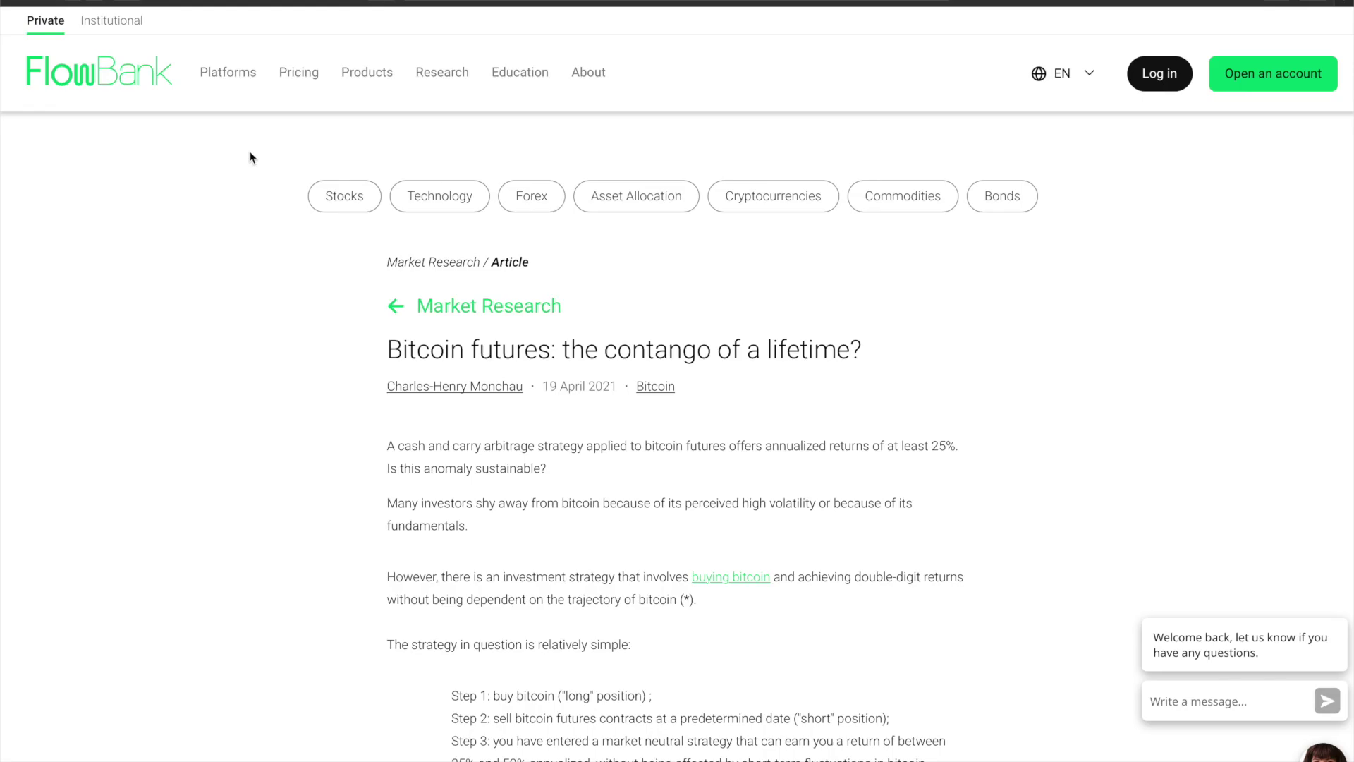
In the FlowBank contango article, highlight the passage on counterparty risk with unregulated exchanges and the one on BRR cash settlement.
scroll(250, 157, "down", 15)
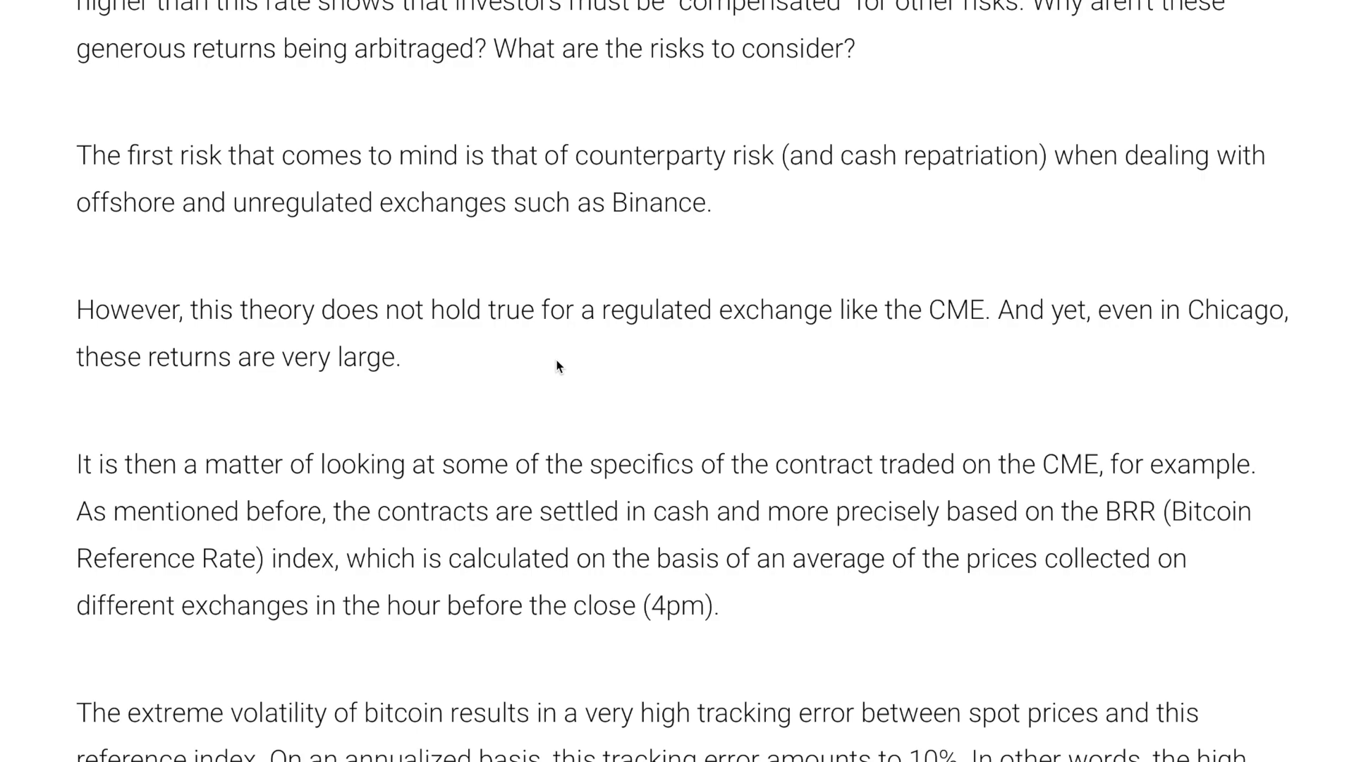
left_click_drag(573, 157, 790, 212)
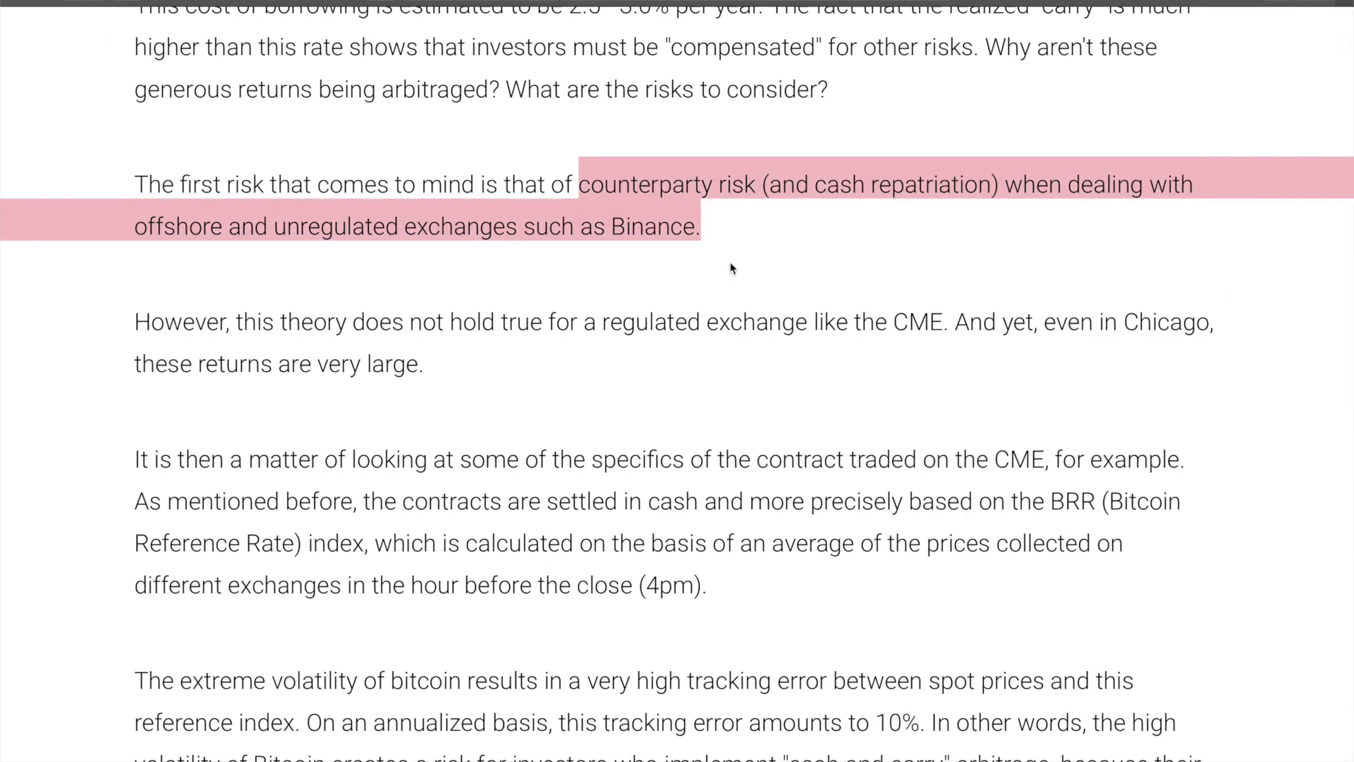
scroll(731, 266, "down", 4)
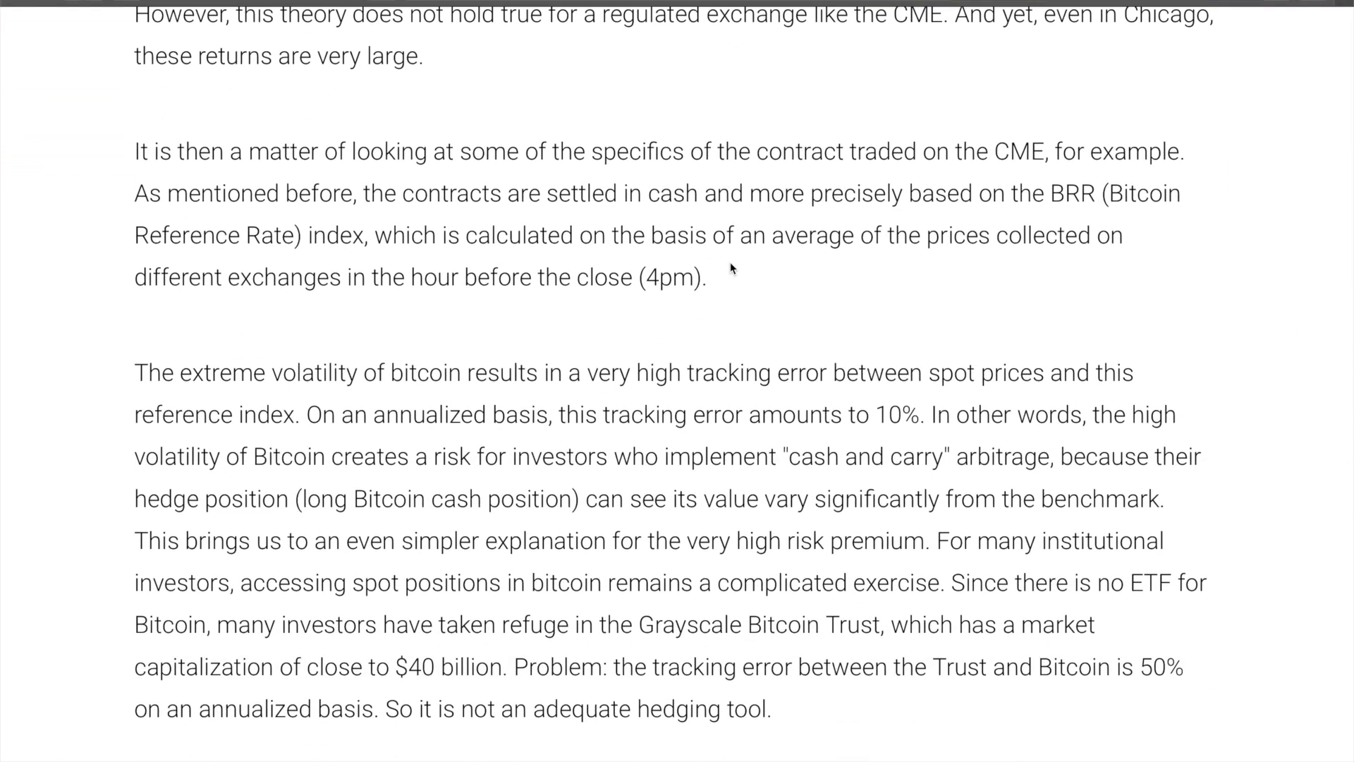
scroll(738, 278, "down", 1)
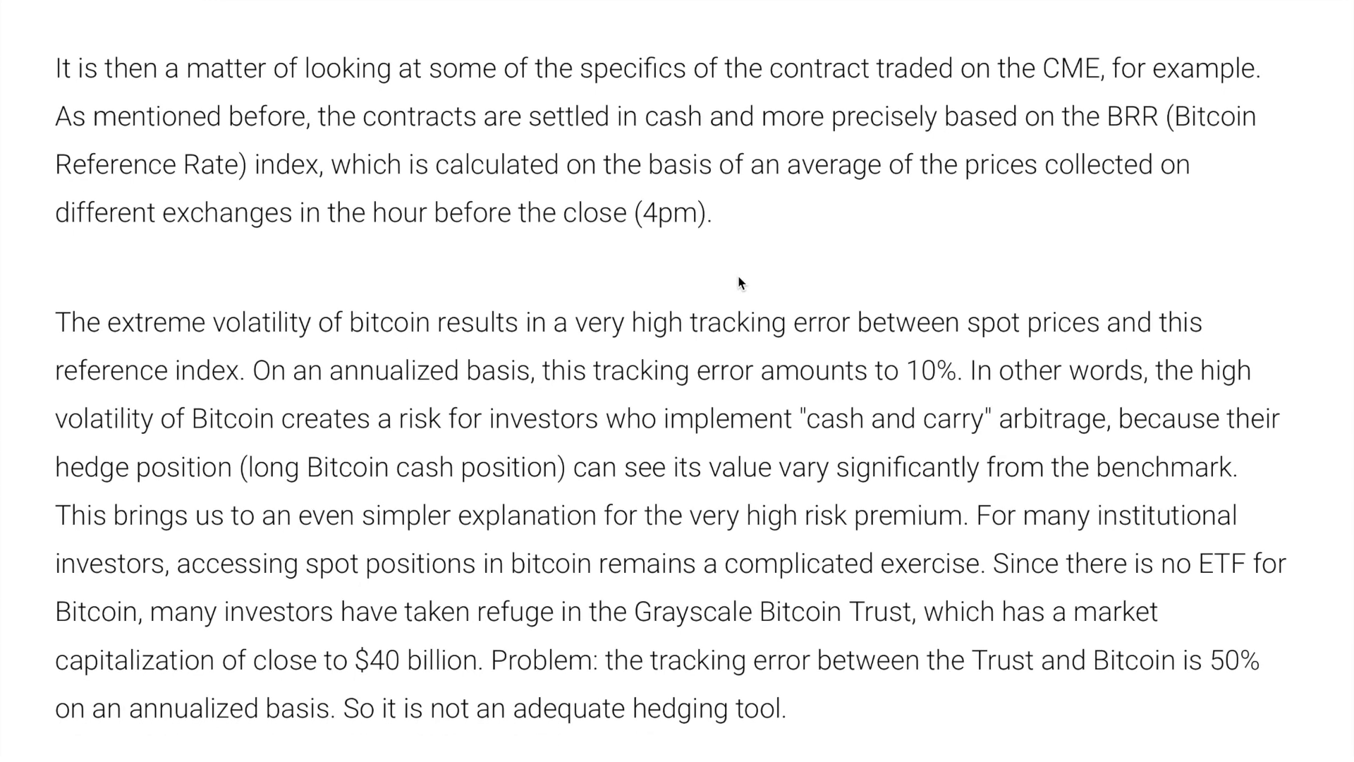
left_click_drag(56, 116, 792, 249)
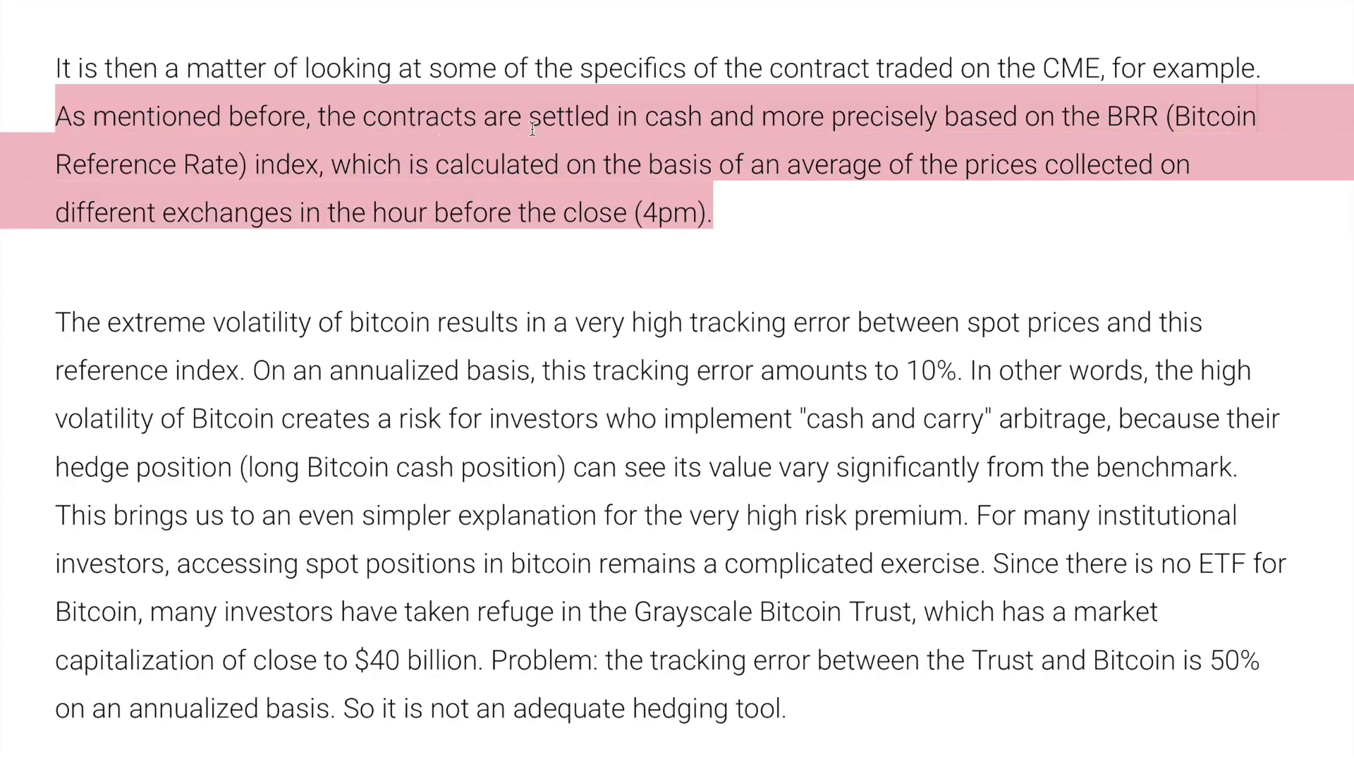